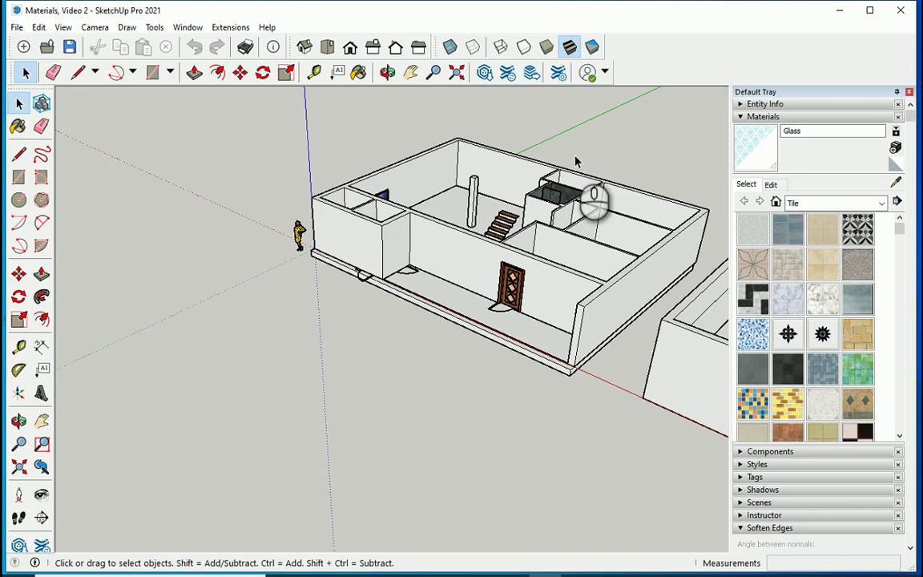
Step: Display the Sandbox tools and dock them beside the existing tool rows
right_click(633, 73)
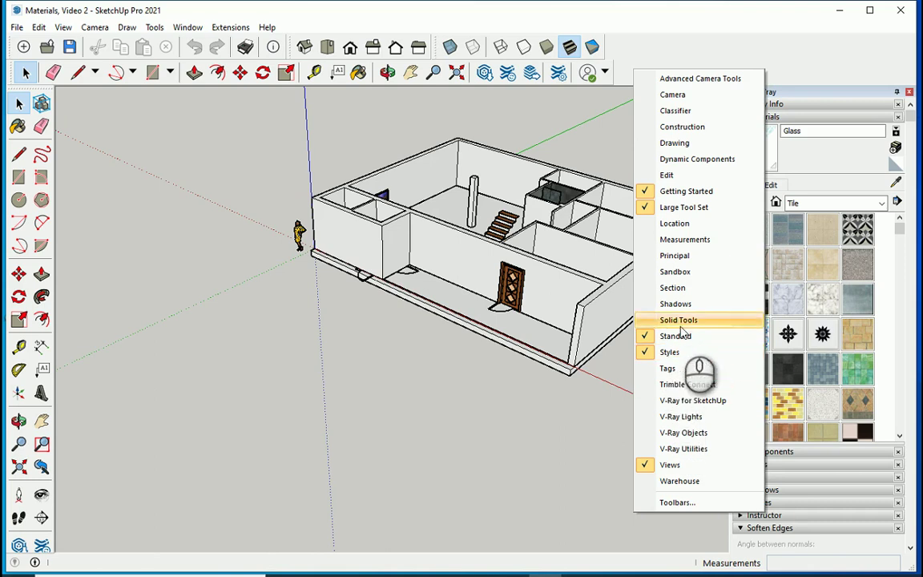
left_click(653, 273)
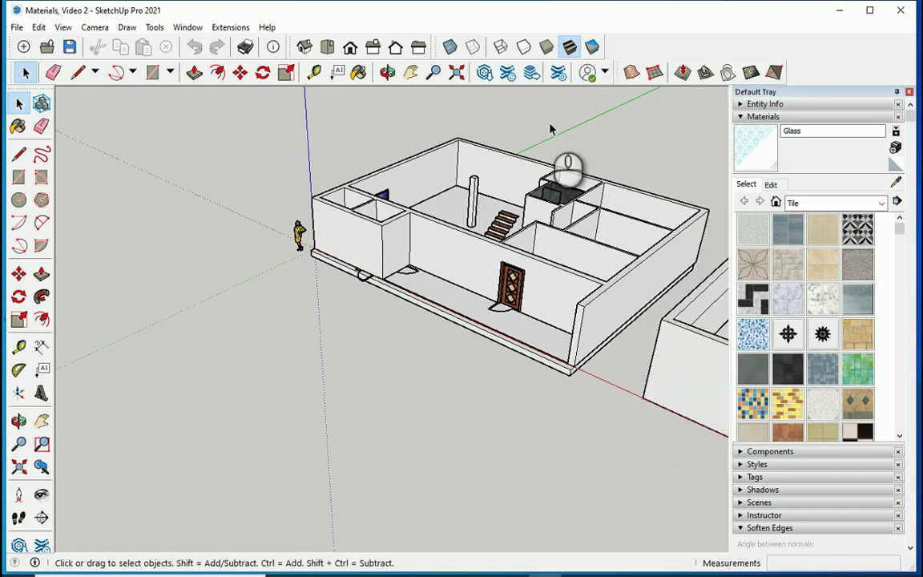
left_click_drag(616, 70, 673, 73)
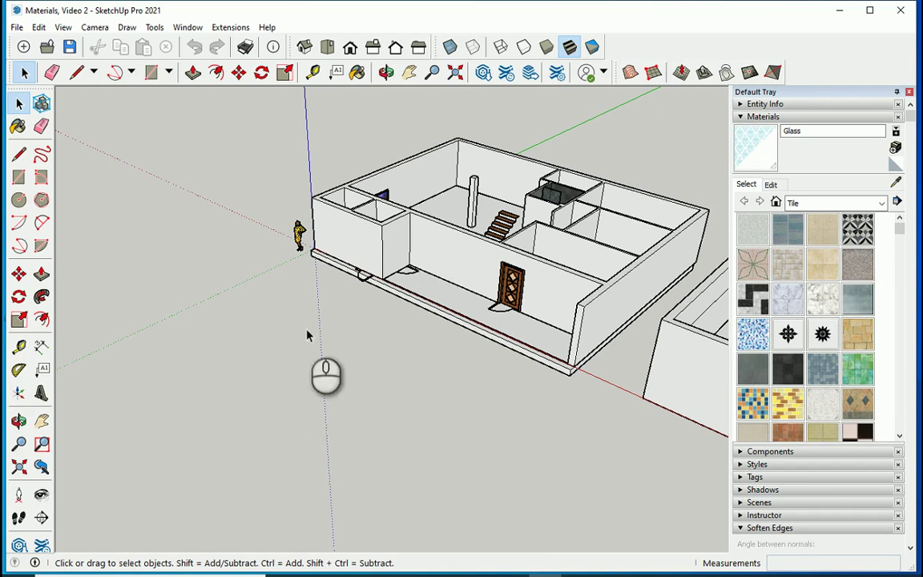
Step: Draw an 8 by 6 m rectangle on the ground in front of the house
middle_click_drag(304, 381, 448, 372)
scroll(304, 316, "up", 5)
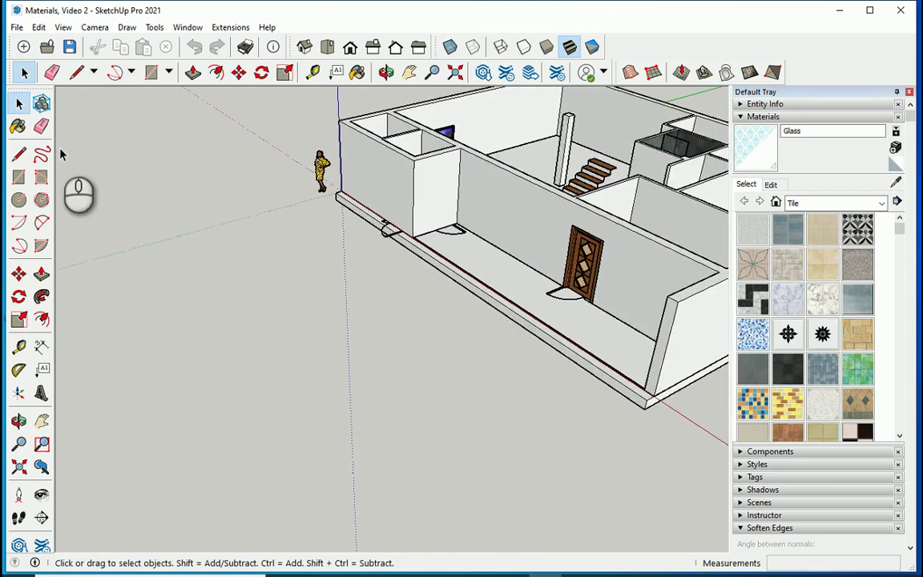
scroll(20, 178, "down", 1)
left_click(20, 178)
scroll(167, 200, "down", 2)
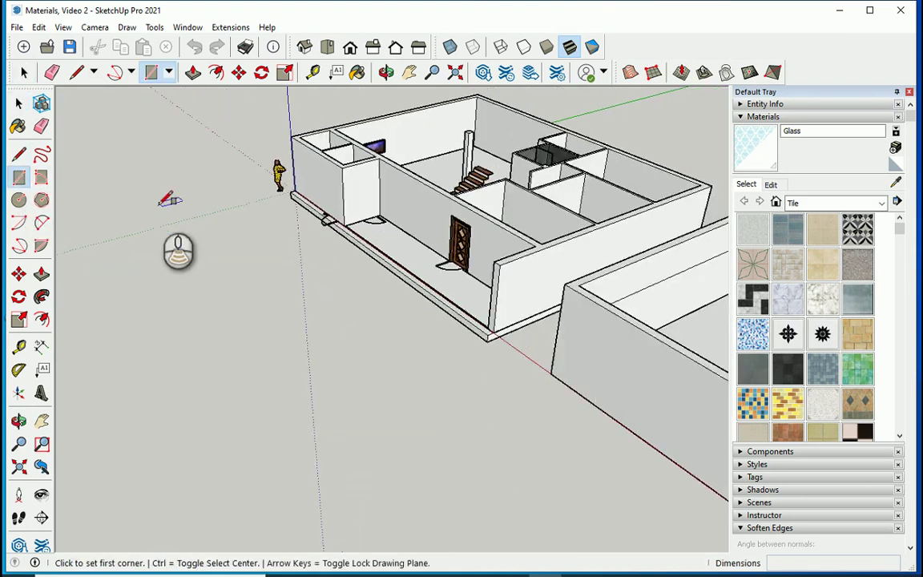
middle_click_drag(181, 260, 392, 301)
scroll(235, 324, "up", 3)
middle_click_drag(241, 325, 324, 354)
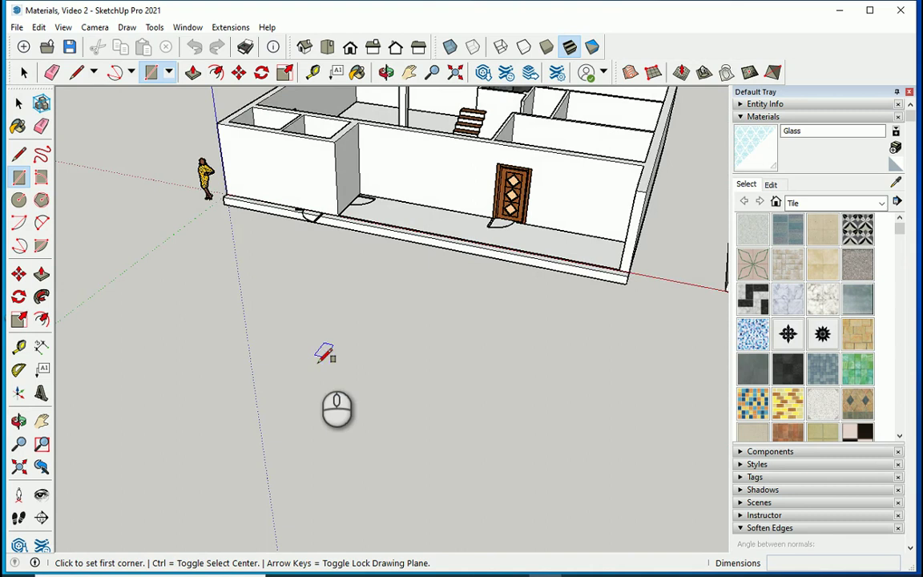
scroll(333, 365, "up", 2)
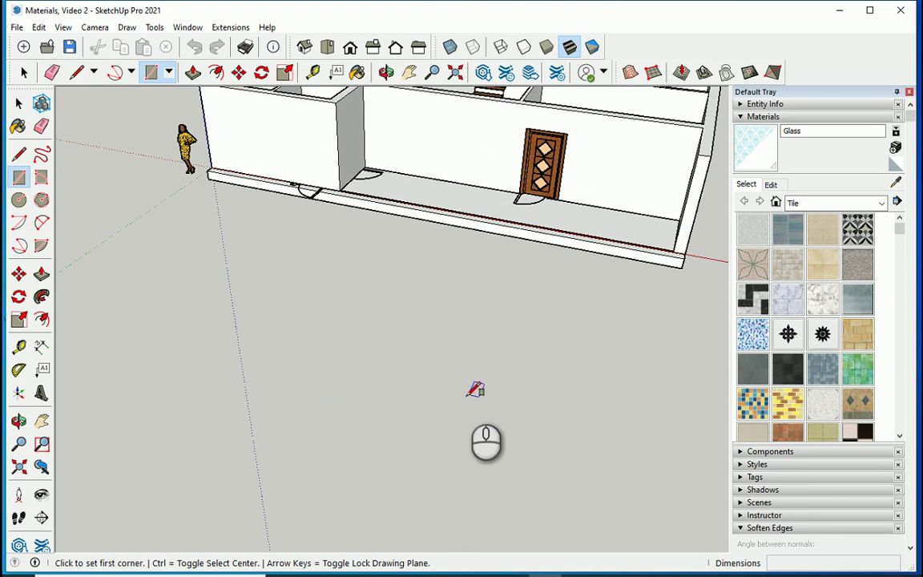
left_click(353, 386)
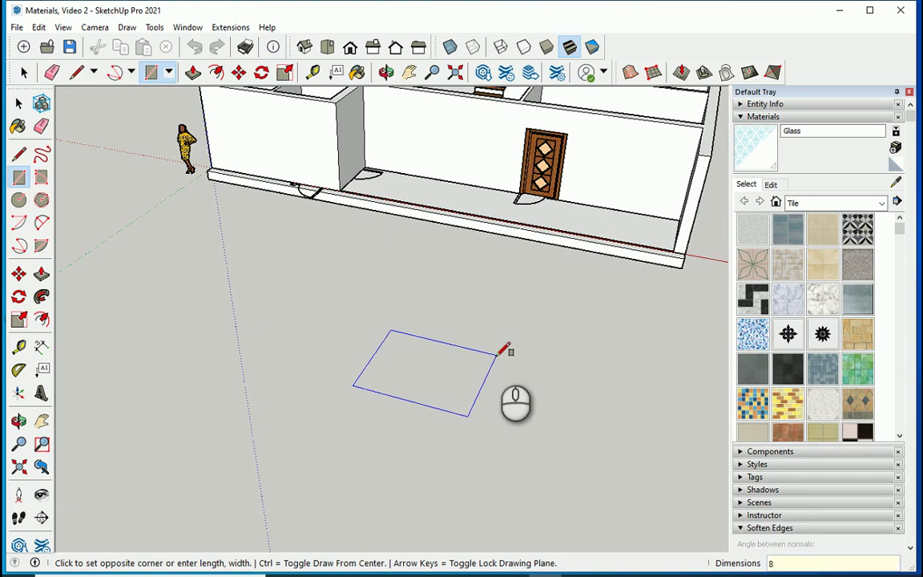
type("8,6")
key("Return")
scroll(504, 350, "down", 5)
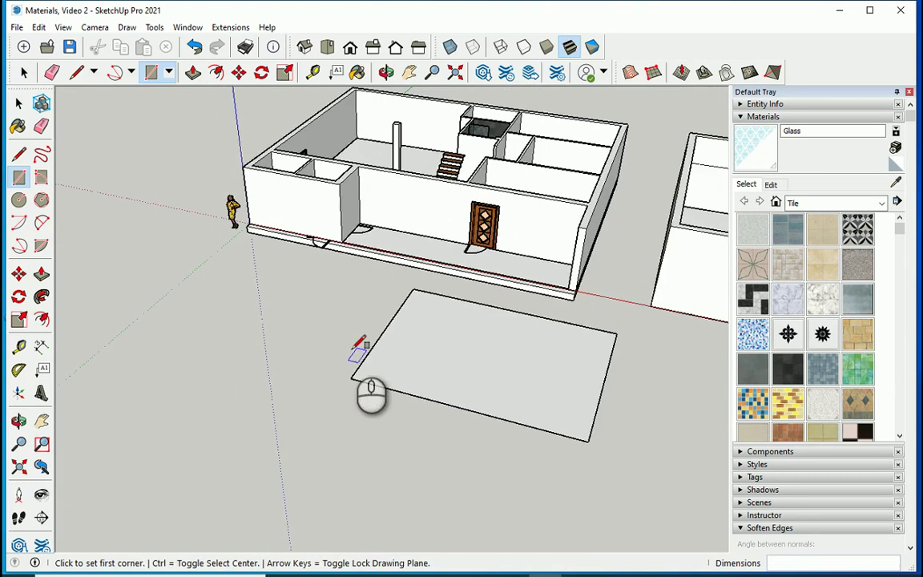
Step: Select the whole rectangle and move it about 2.19 m farther away from the house
left_click(19, 103)
mouse_move(181, 248)
middle_mouse_down()
mouse_move(362, 372)
mouse_move(377, 357)
middle_mouse_up()
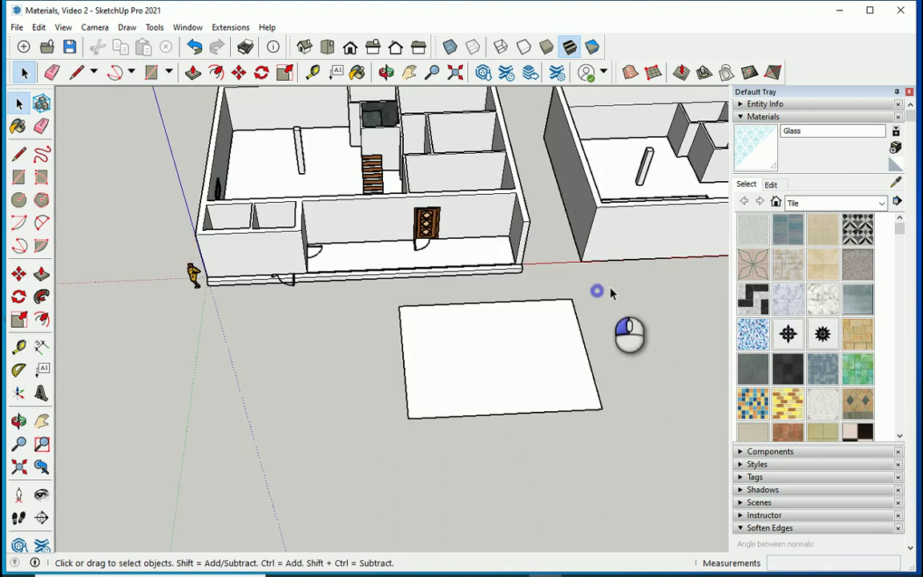
mouse_move(598, 288)
left_mouse_down()
mouse_move(403, 449)
mouse_move(385, 451)
left_mouse_up()
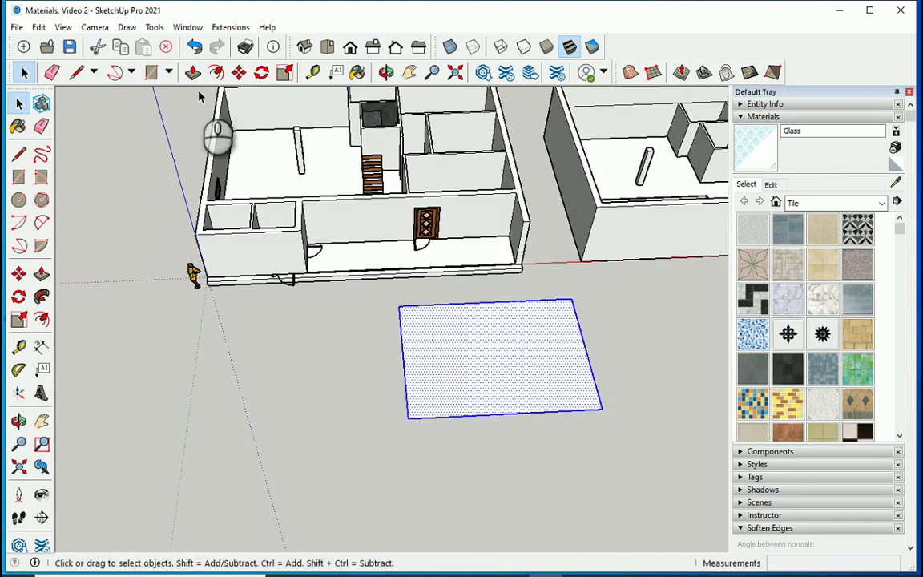
left_click(239, 73)
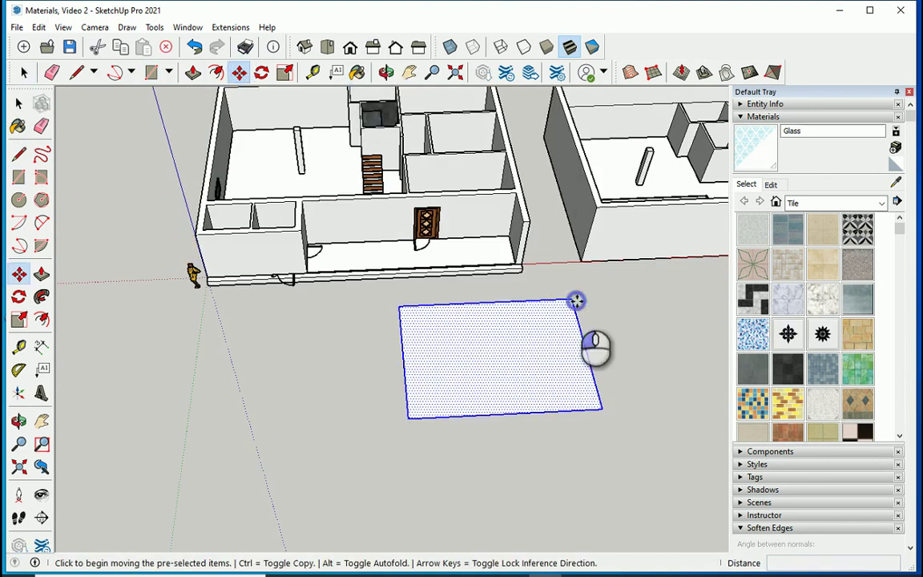
left_click_drag(577, 301, 544, 384)
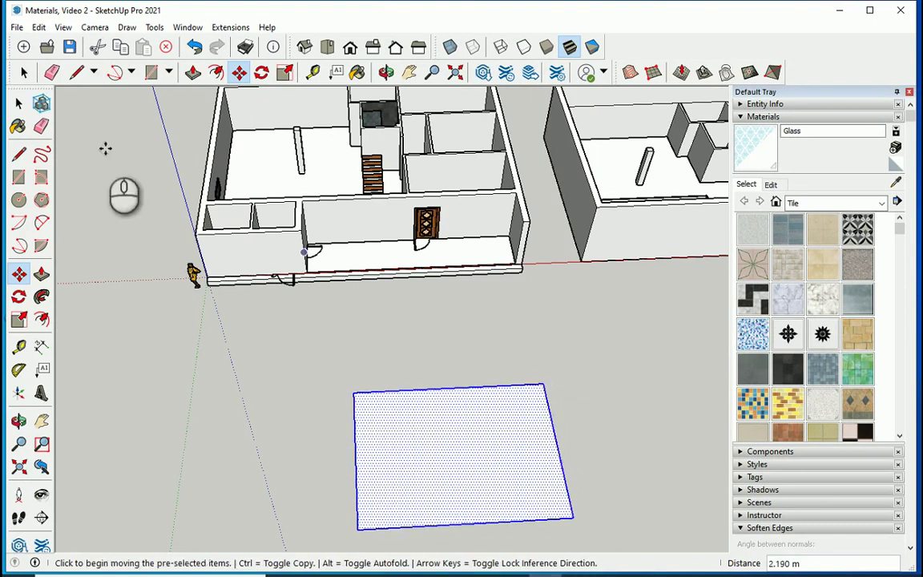
left_click(19, 103)
Step: Group the rectangle's face and edges
scroll(289, 210, "down", 2)
middle_click_drag(451, 409, 340, 327)
scroll(340, 327, "up", 3)
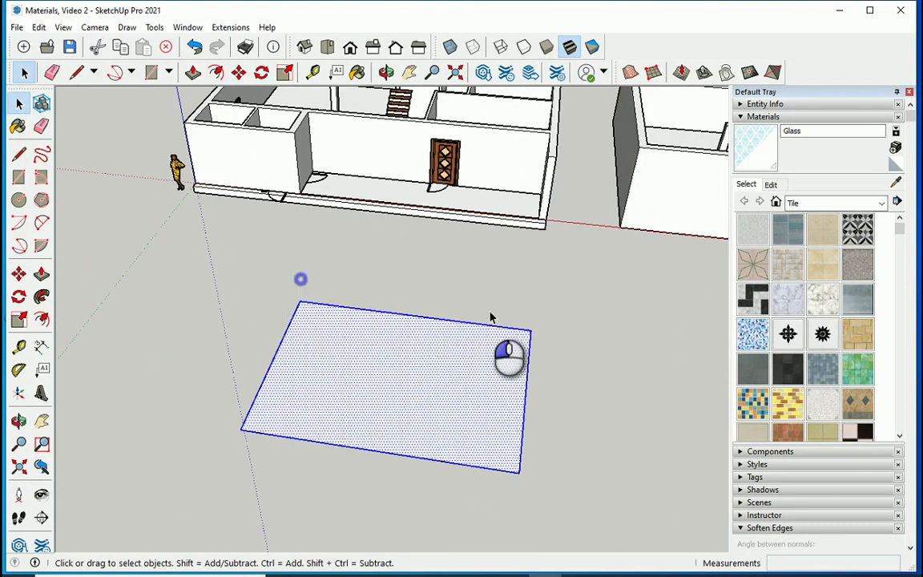
left_click(491, 317)
left_click_drag(570, 282, 185, 511)
right_click(372, 400)
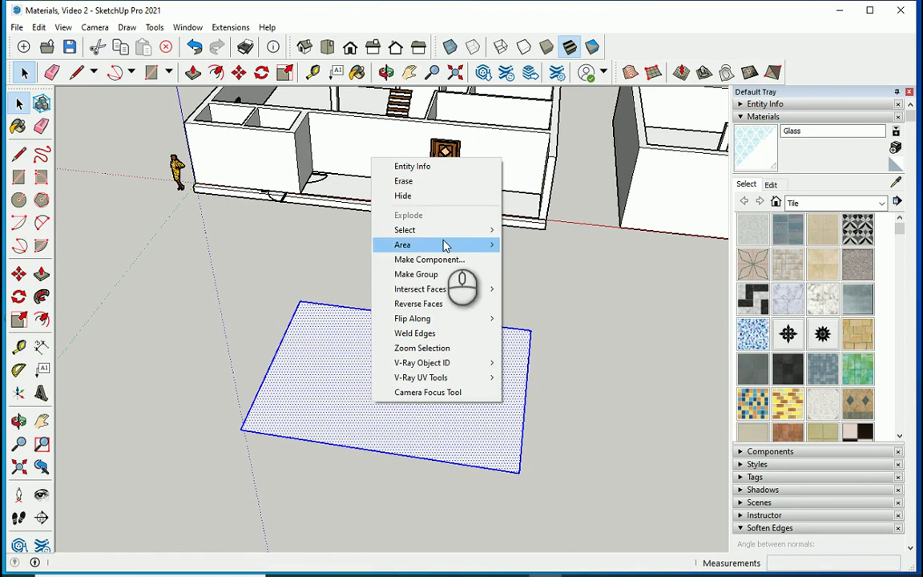
left_click(439, 272)
Step: Open the rectangle group for editing and offset the rectangle's edges outward by 0.5 m
middle_click_drag(440, 272, 484, 387)
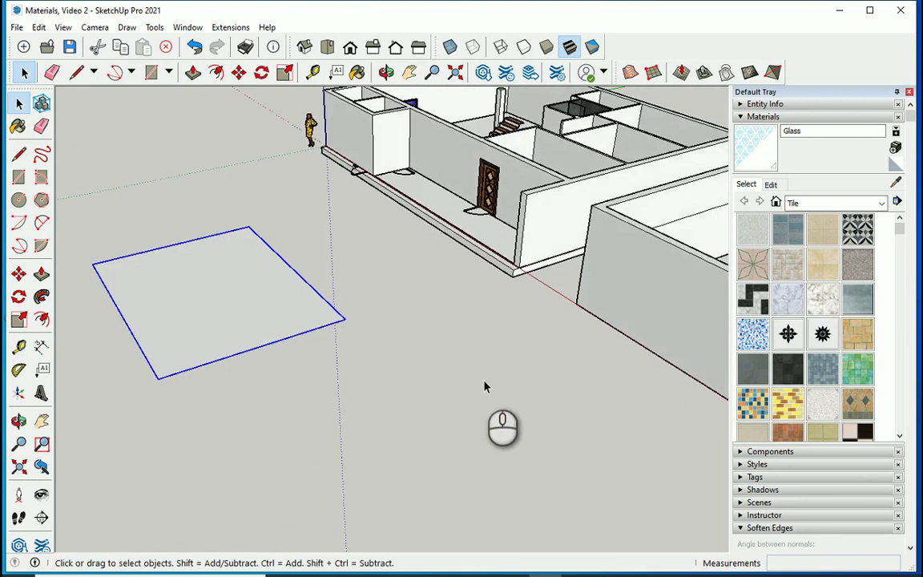
scroll(484, 387, "down", 2)
scroll(222, 319, "up", 3)
double_click(293, 330)
scroll(302, 346, "up", 3)
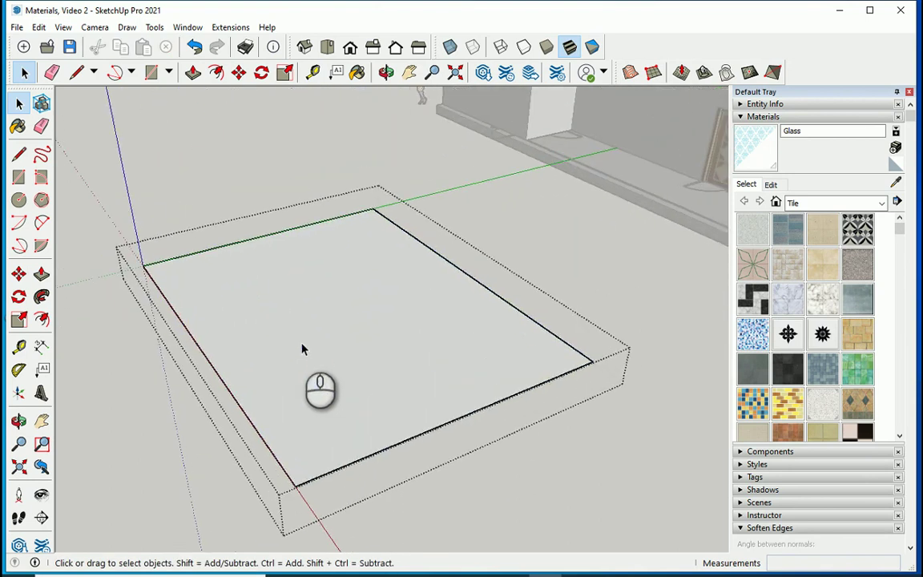
scroll(302, 348, "down", 1)
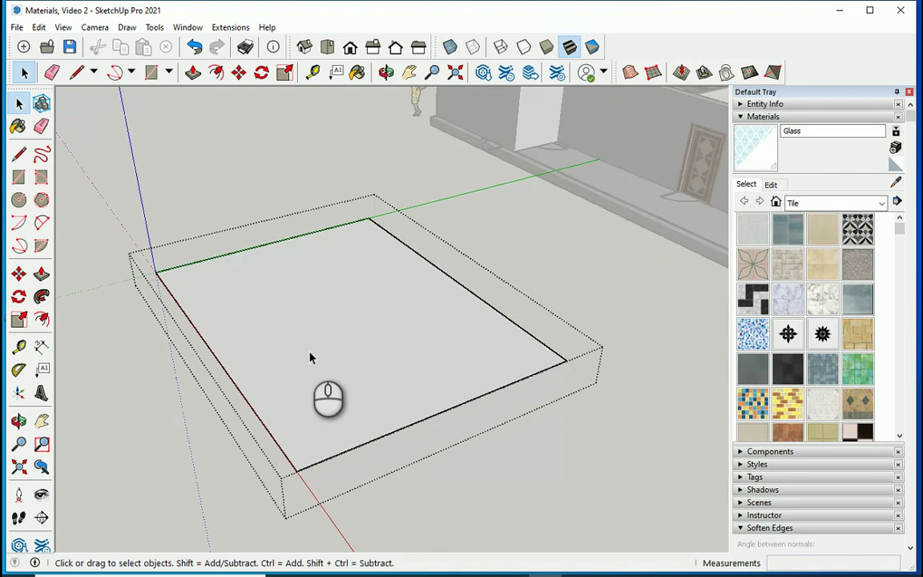
key("f")
scroll(481, 312, "up", 2)
left_click(495, 309)
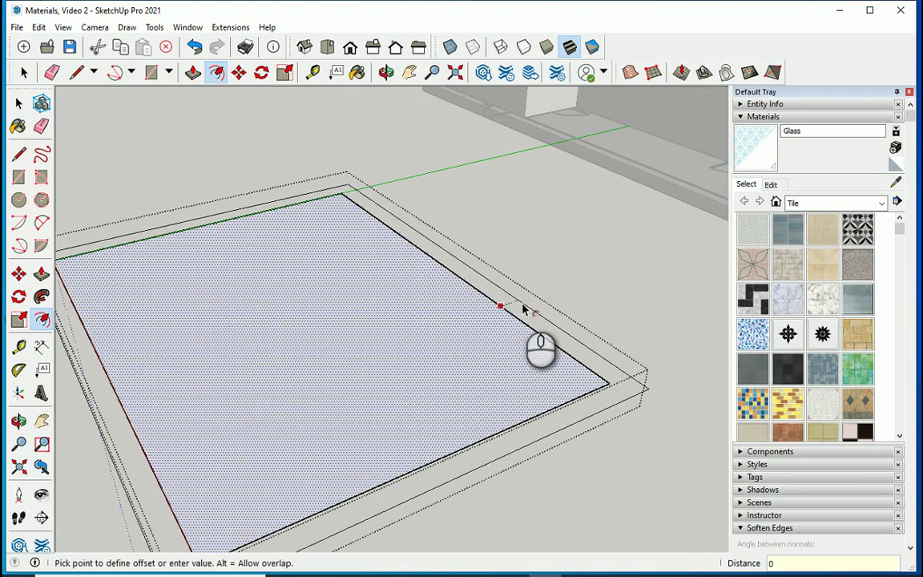
type("0.5")
key("Return")
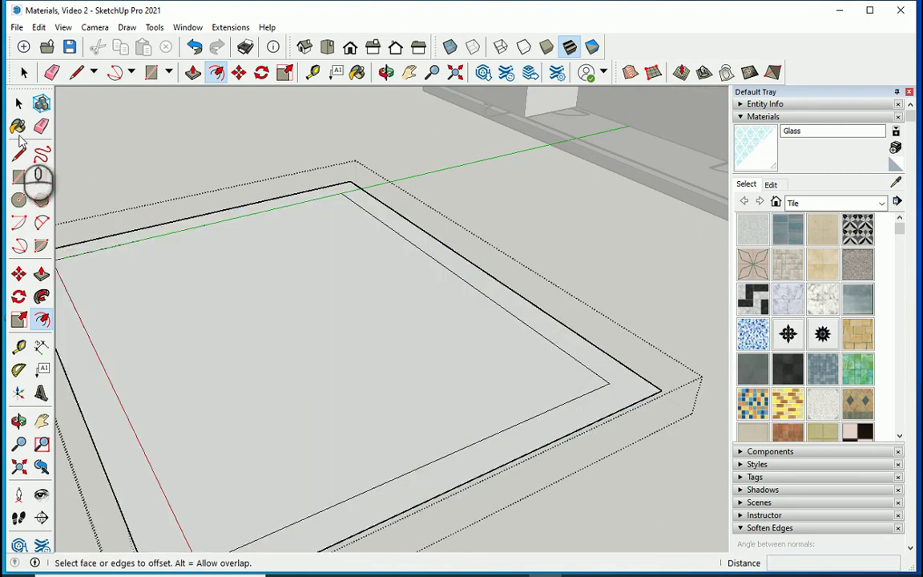
left_click(19, 104)
Step: Select the border ring without the inner face and make it a nested group
scroll(552, 301, "down", 2)
middle_click_drag(552, 300, 112, 212)
left_click_drag(99, 196, 505, 519)
scroll(158, 358, "up", 2)
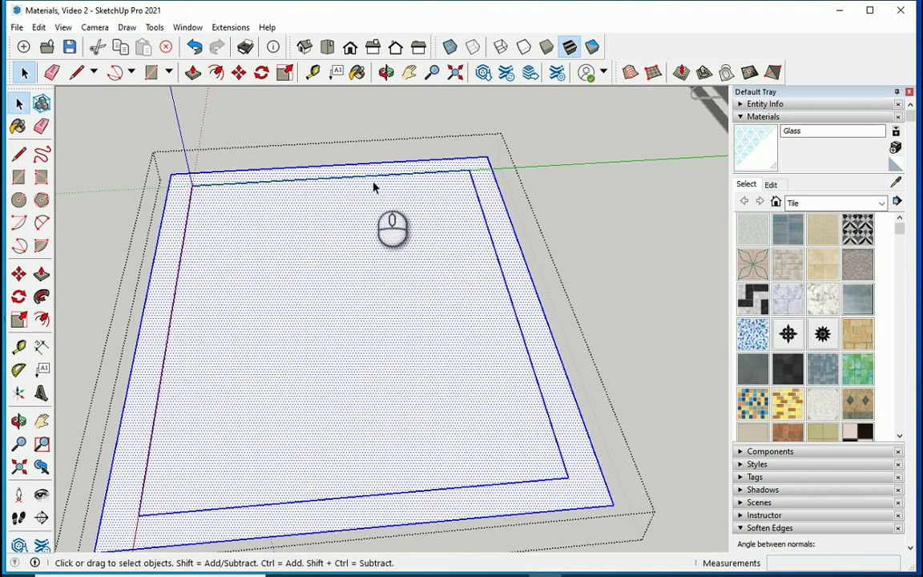
left_click(375, 287, "shift")
scroll(507, 287, "down", 1)
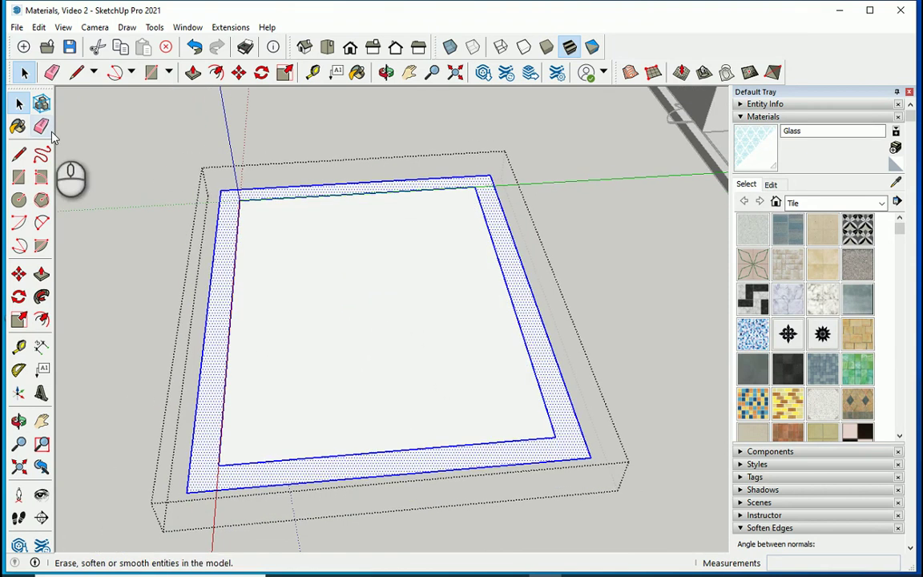
right_click(223, 315)
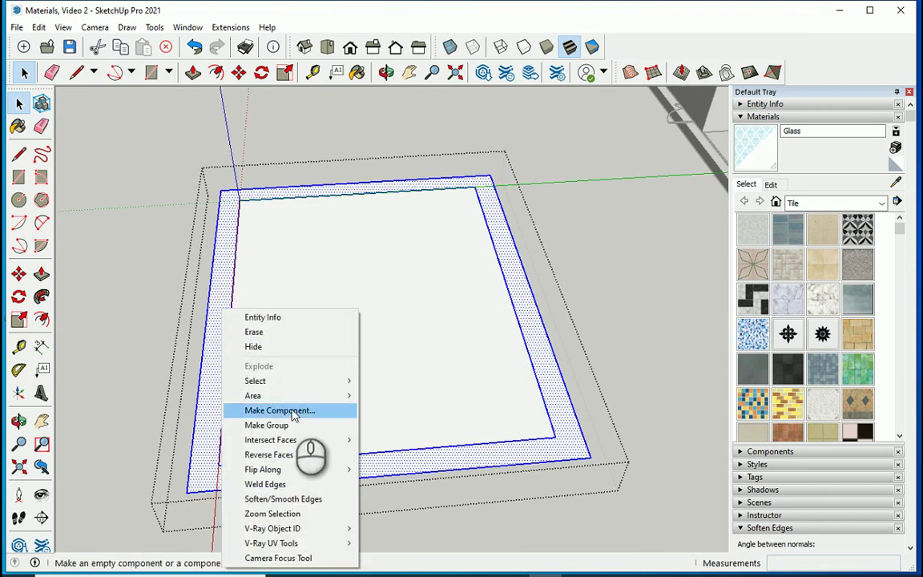
left_click(292, 427)
Step: Push/Pull the border ring's face upward by 0.9 m inside its group, then close both groups
double_click(215, 394)
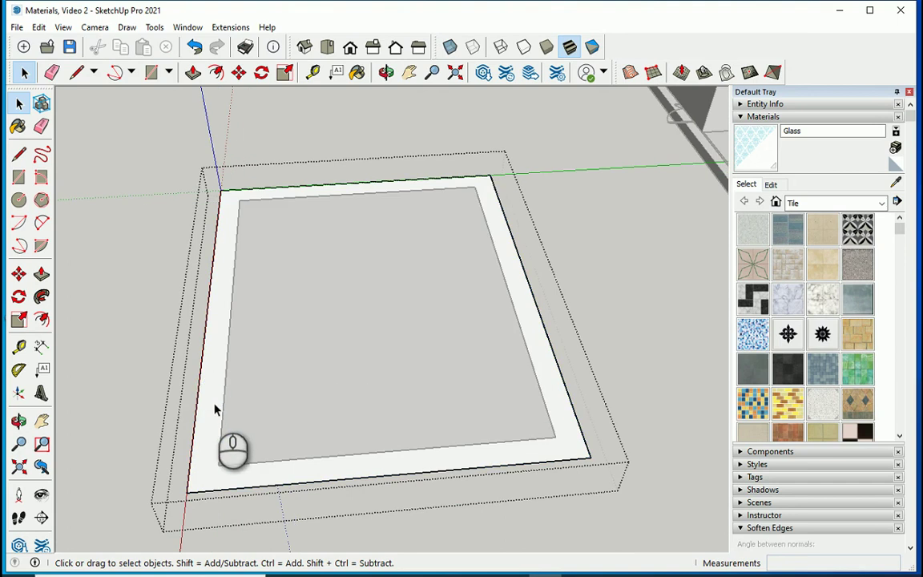
key("p")
left_click(214, 402)
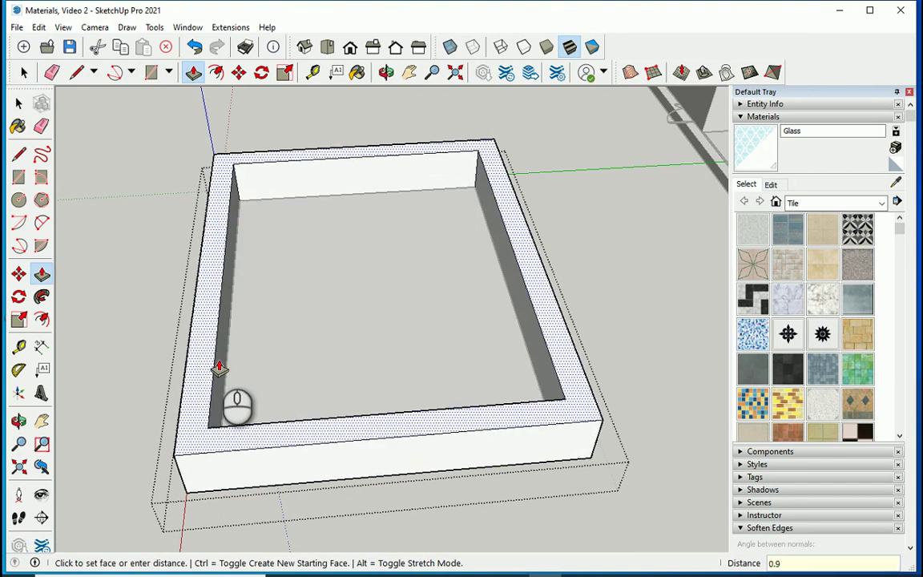
left_click(218, 369)
left_click(19, 103)
left_click(83, 183)
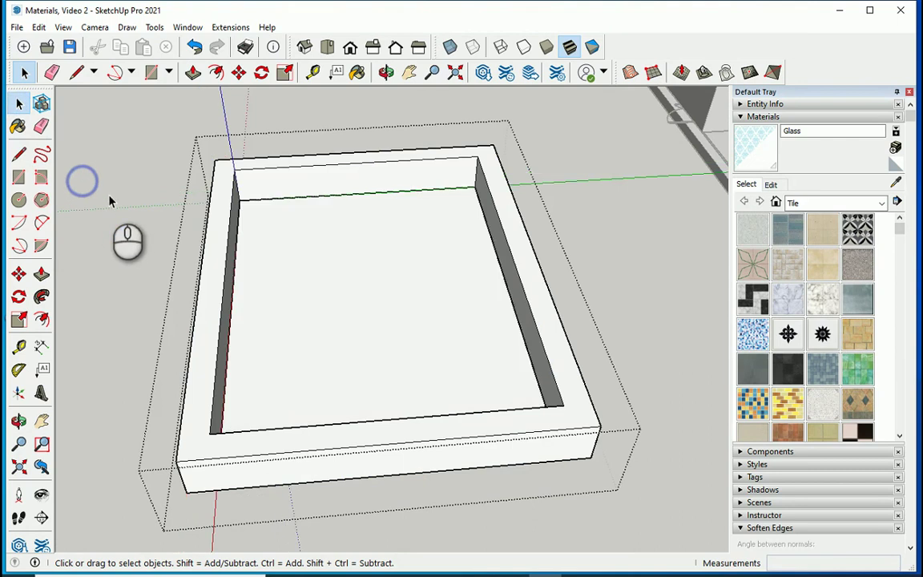
scroll(111, 200, "down", 2)
left_click(96, 237)
double_click(293, 323)
scroll(168, 282, "up", 2)
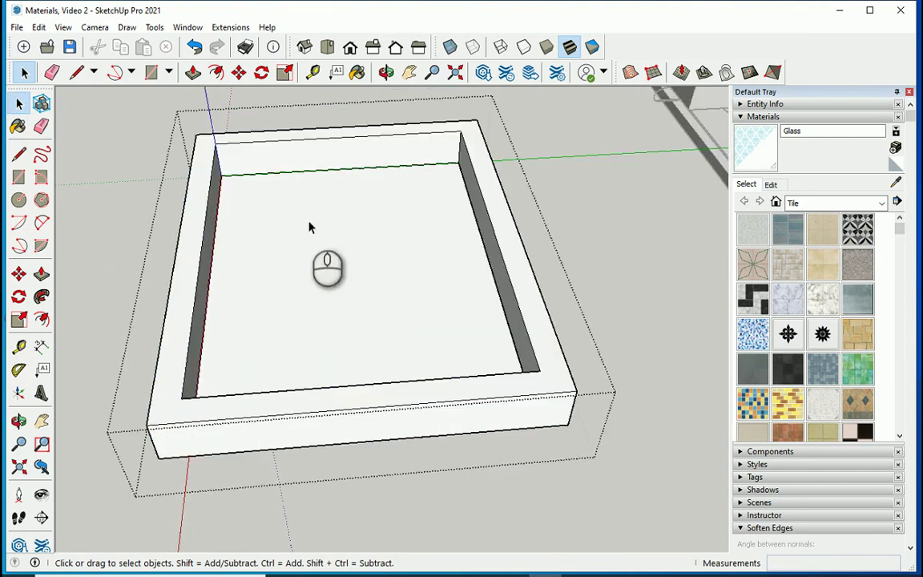
left_click(392, 333)
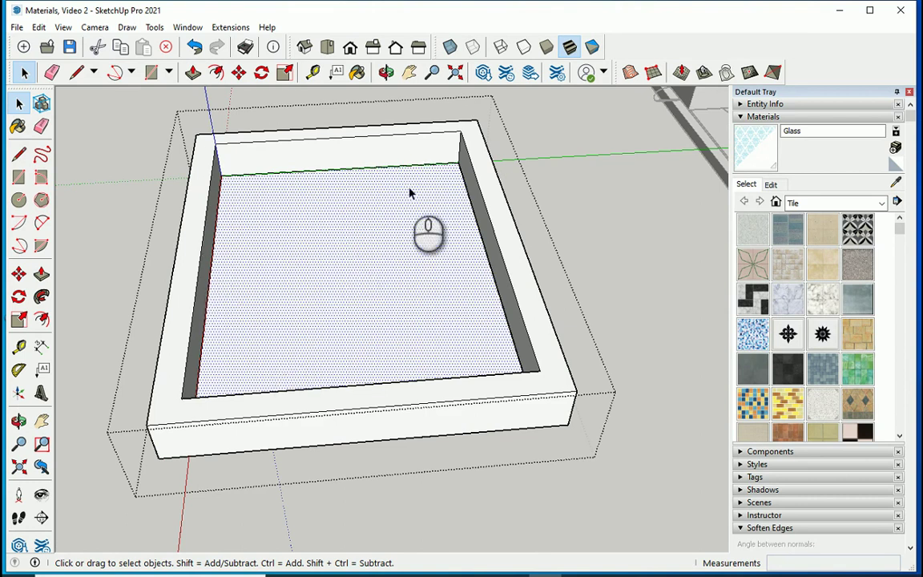
left_click(473, 502)
scroll(515, 333, "down", 2)
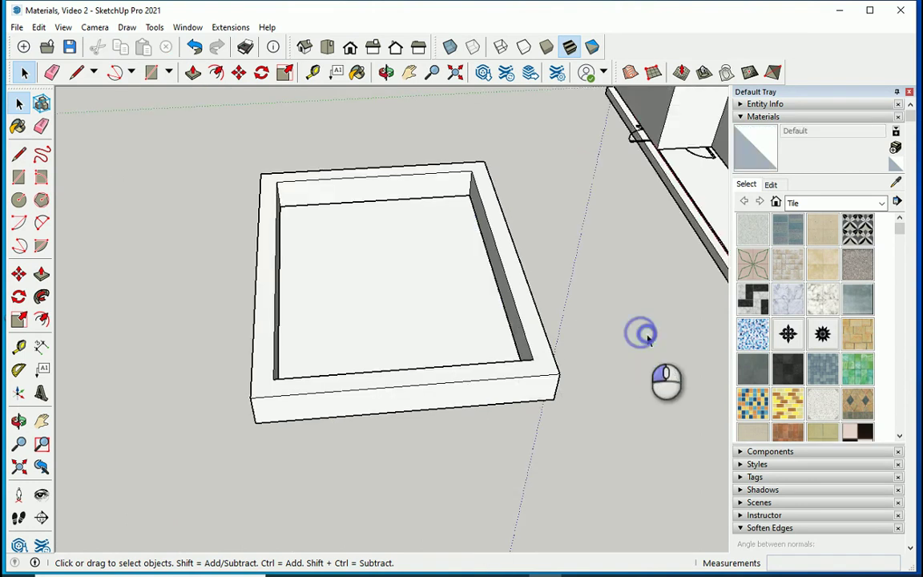
Step: Create a flat Sandbox From Scratch grid with 0.25 m spacing across the raised border's inner opening, level with its top
middle_click_drag(649, 338, 611, 303)
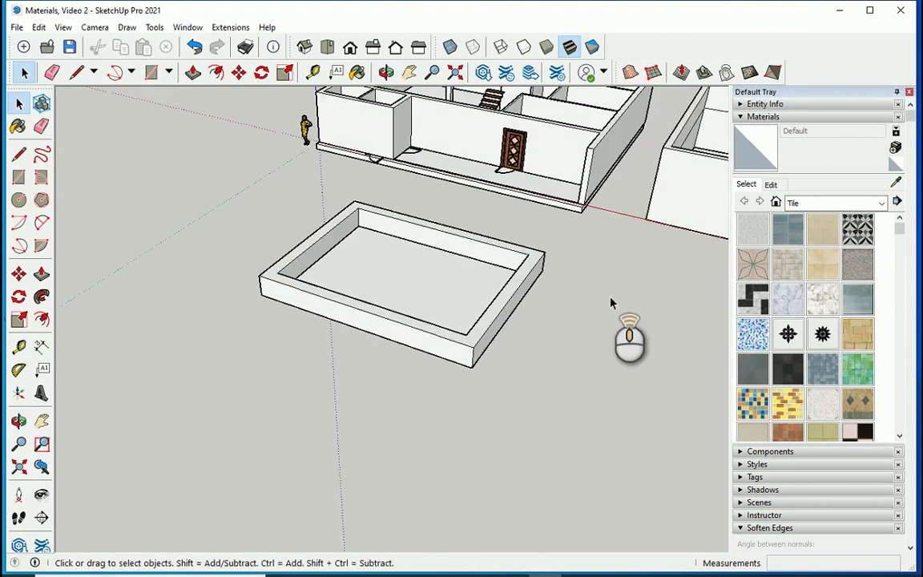
scroll(481, 264, "up", 5)
middle_click_drag(651, 103, 603, 303)
left_click(654, 73)
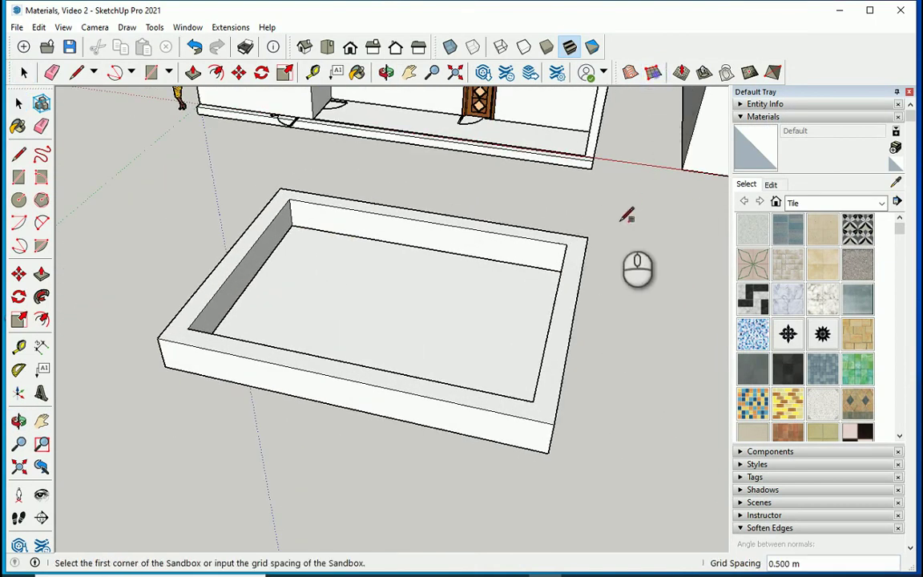
scroll(621, 215, "up", 2)
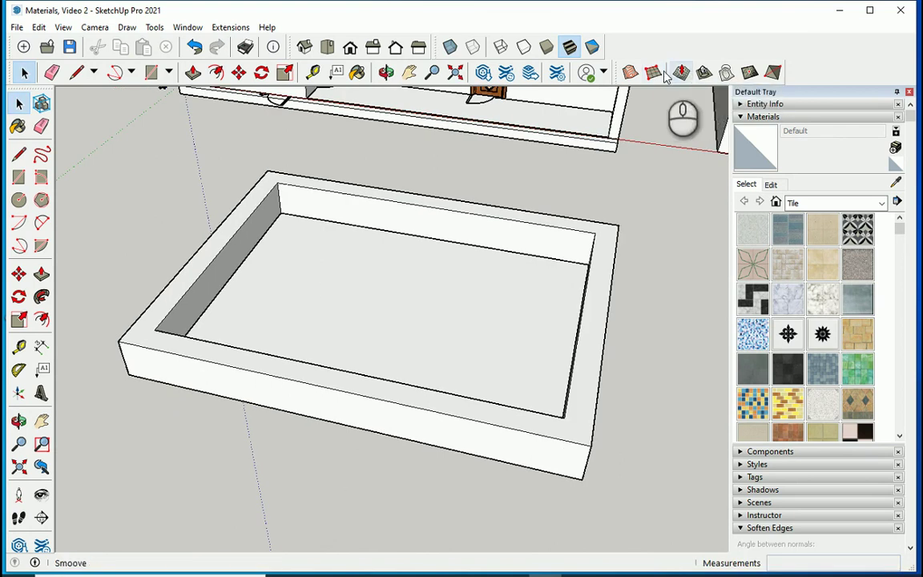
left_click(657, 72)
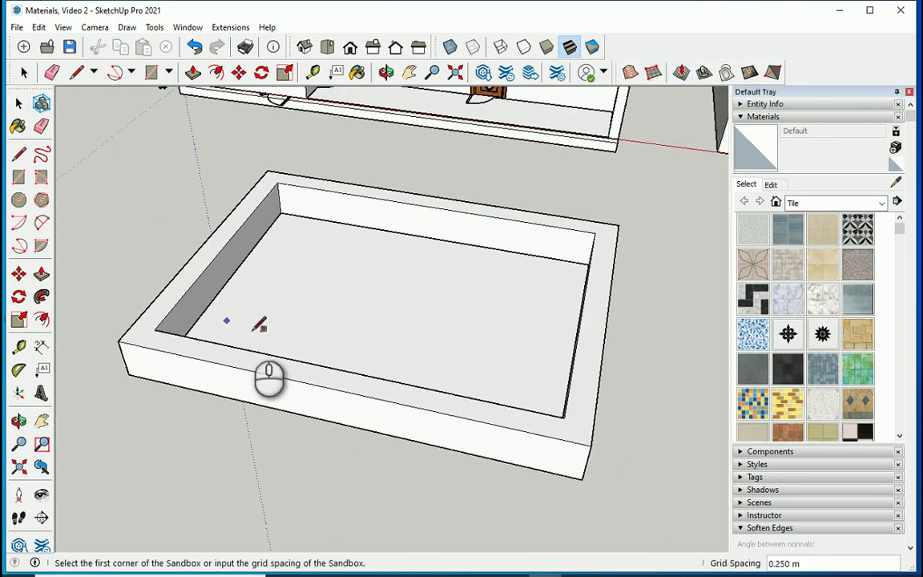
left_click(161, 324)
scroll(570, 415, "up", 3)
left_click(574, 419)
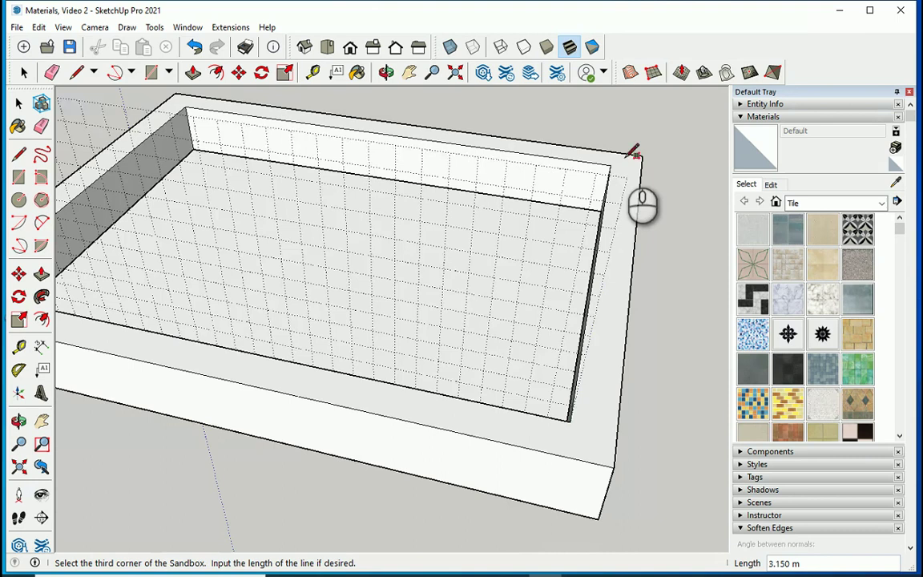
left_click(611, 166)
left_click(24, 72)
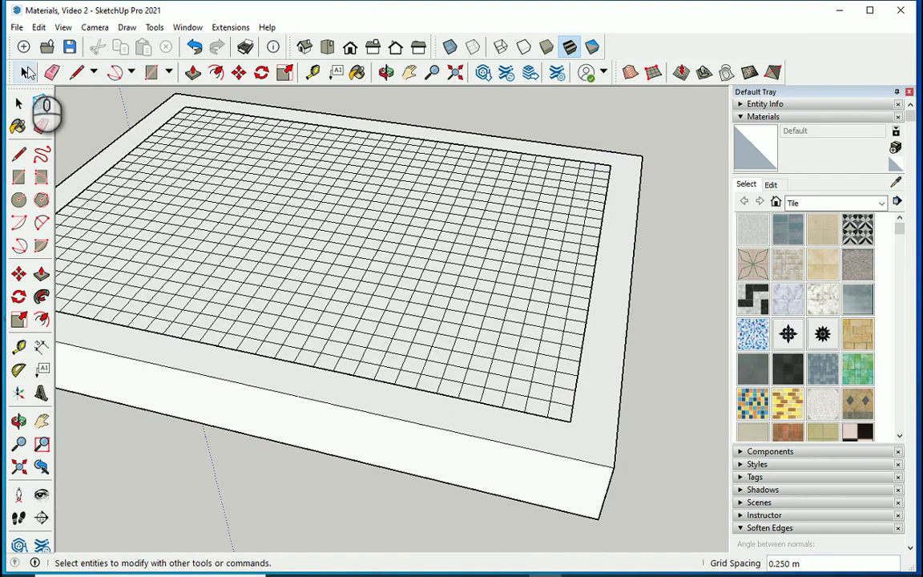
Step: Move the Sandbox grid straight down by 0.45 m from its corner so it sits inside the border walls
left_click(389, 252)
middle_click_drag(389, 252, 481, 137)
scroll(471, 183, "up", 5)
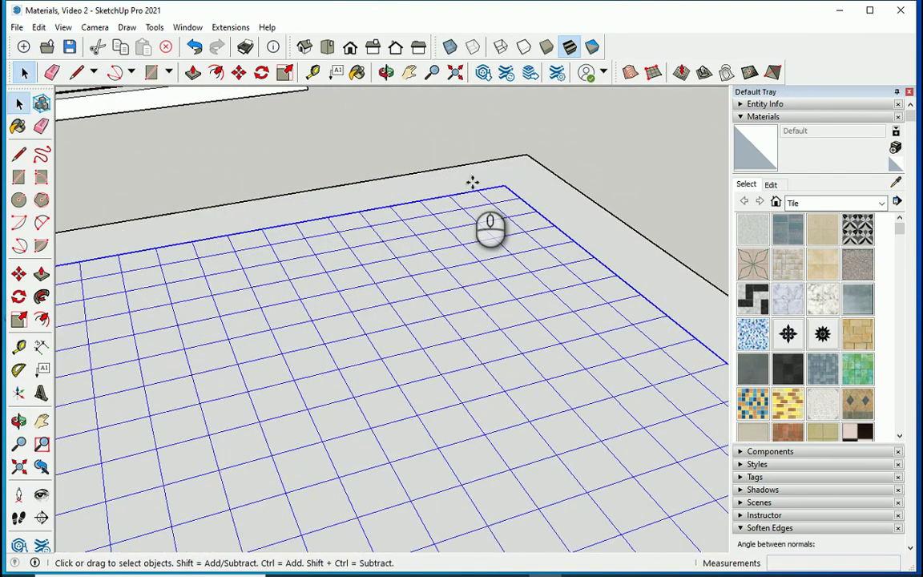
key("m")
left_click(505, 187)
left_click(501, 236)
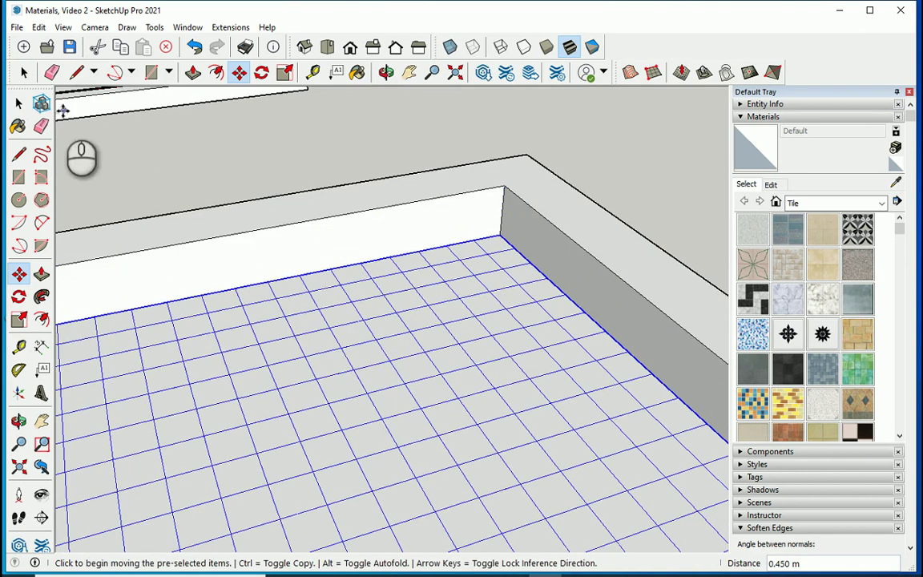
left_click(19, 103)
Step: Hide the border wall group, leaving the Sandbox grid in view
scroll(423, 242, "down", 5)
middle_click_drag(423, 243, 309, 315)
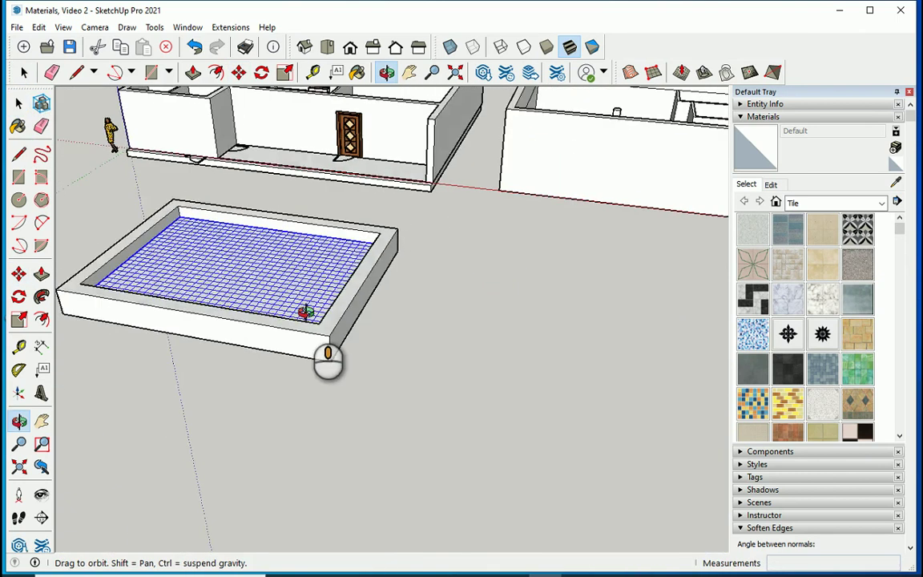
scroll(340, 323, "down", 3)
scroll(494, 329, "up", 4)
left_click(485, 348)
right_click(481, 346)
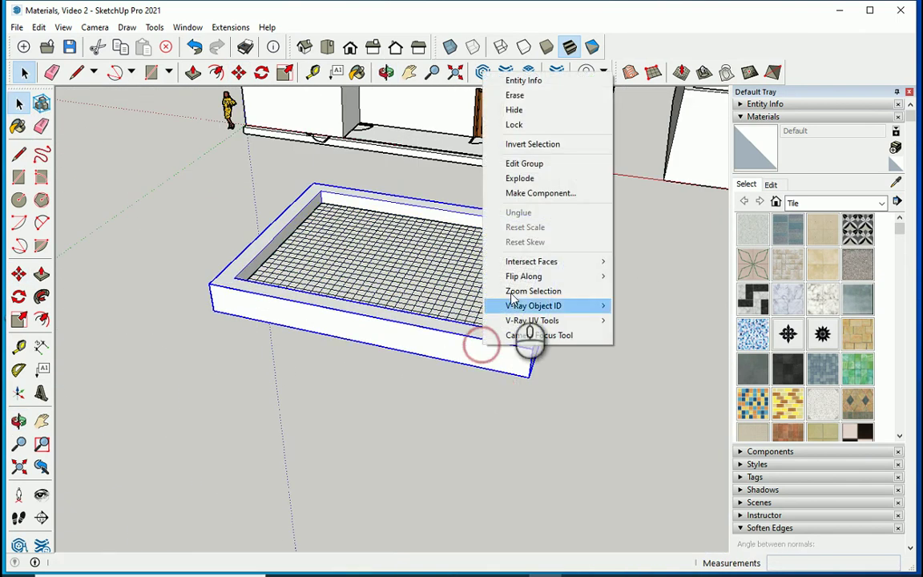
left_click(529, 110)
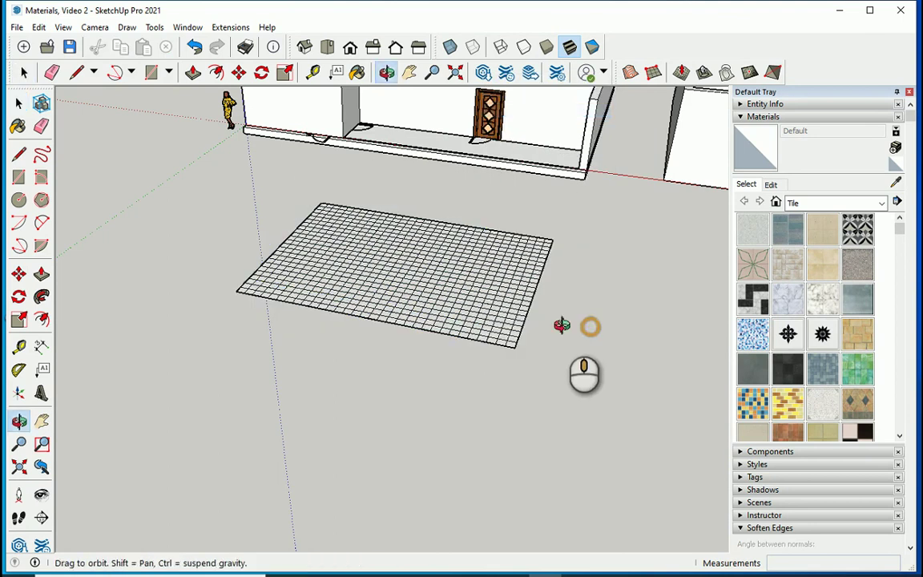
Step: Explode the Sandbox grid group into loose faces and edges, and clear the selection
middle_click_drag(561, 325, 404, 264)
left_click(402, 259)
scroll(465, 346, "down", 1)
middle_click_drag(317, 250, 369, 280)
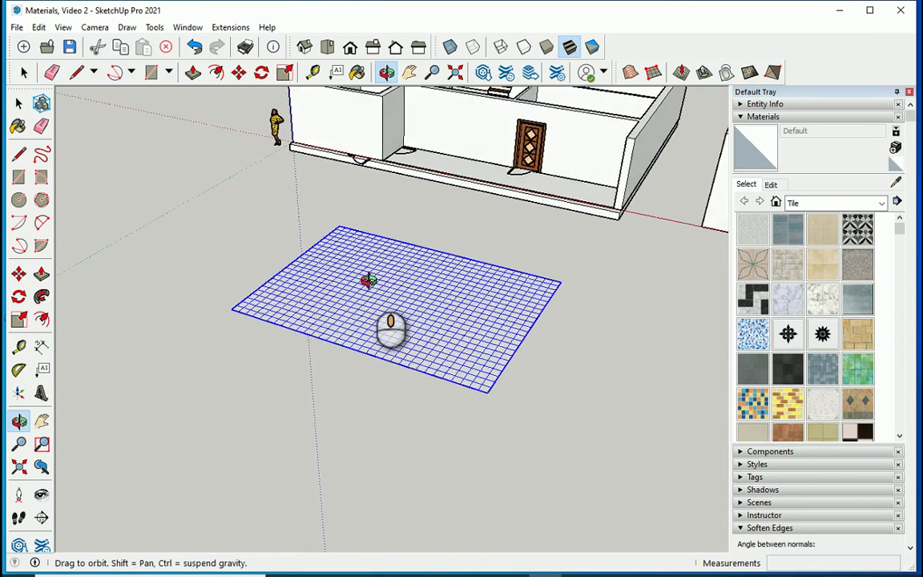
scroll(427, 302, "up", 5)
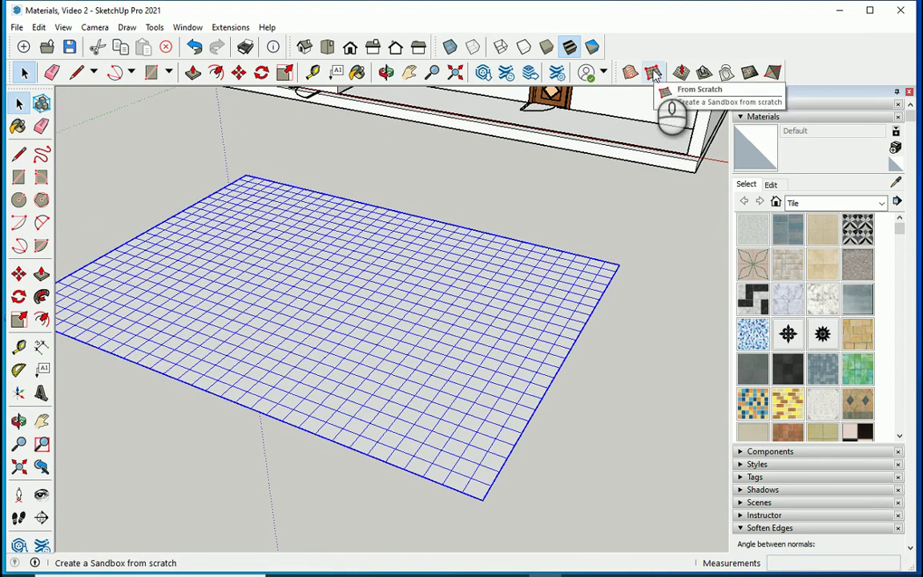
scroll(613, 228, "down", 2)
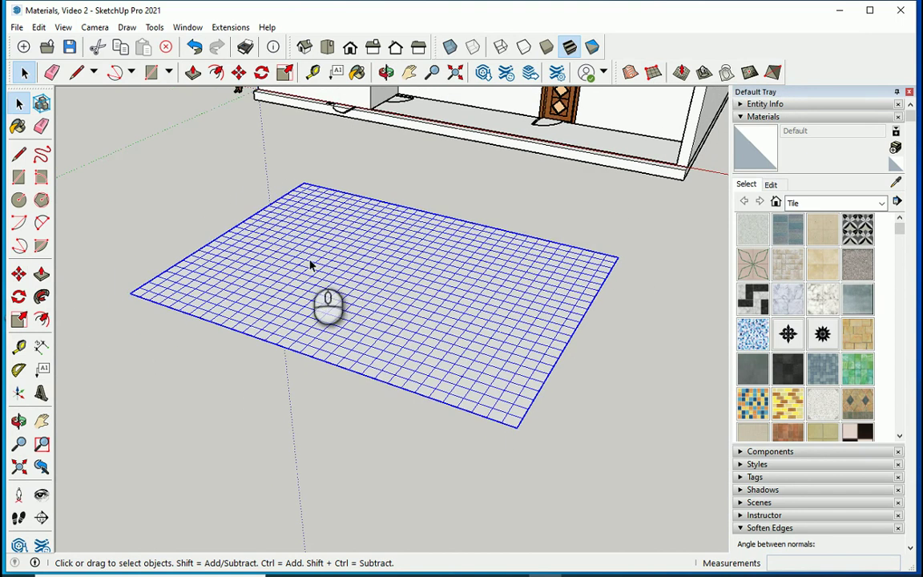
scroll(309, 262, "up", 1)
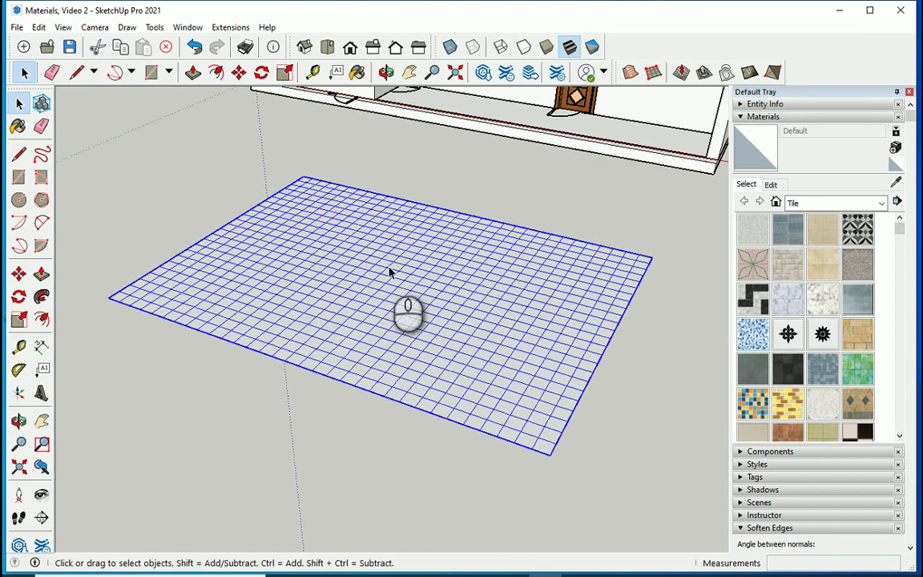
right_click(390, 274)
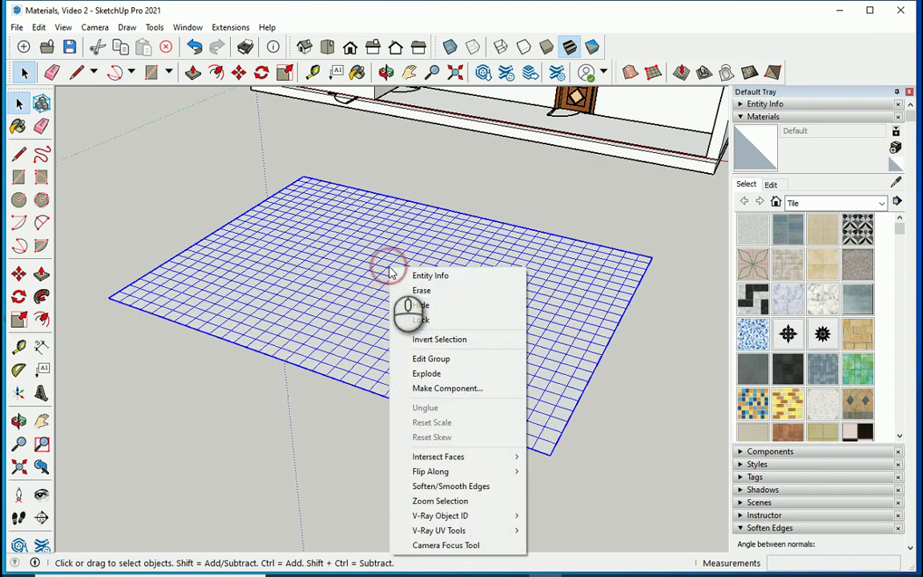
left_click(449, 374)
left_click(662, 396)
Step: Select a block of grid faces near the house-side right corner and set the Smoove radius to 2 m
middle_click_drag(515, 330, 524, 239)
scroll(524, 239, "up", 4)
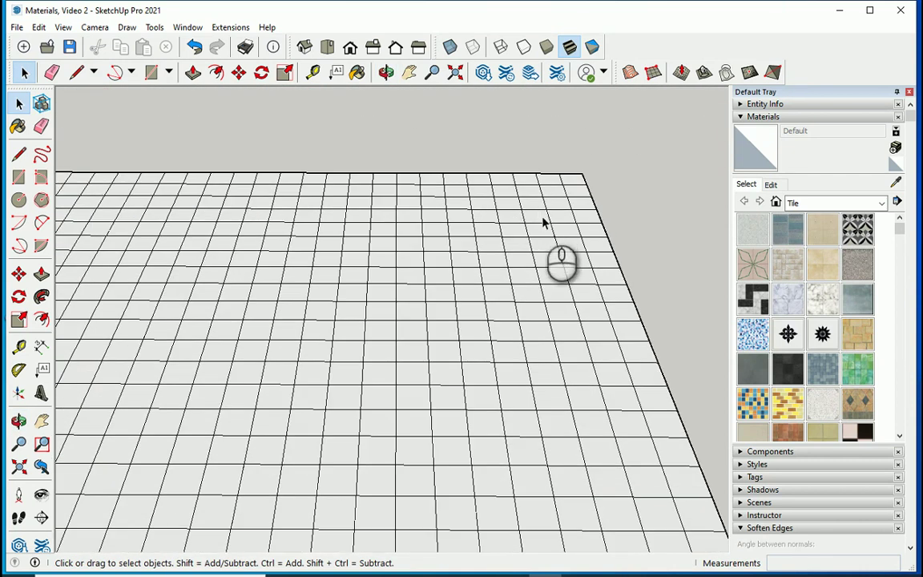
left_click_drag(530, 228, 335, 358)
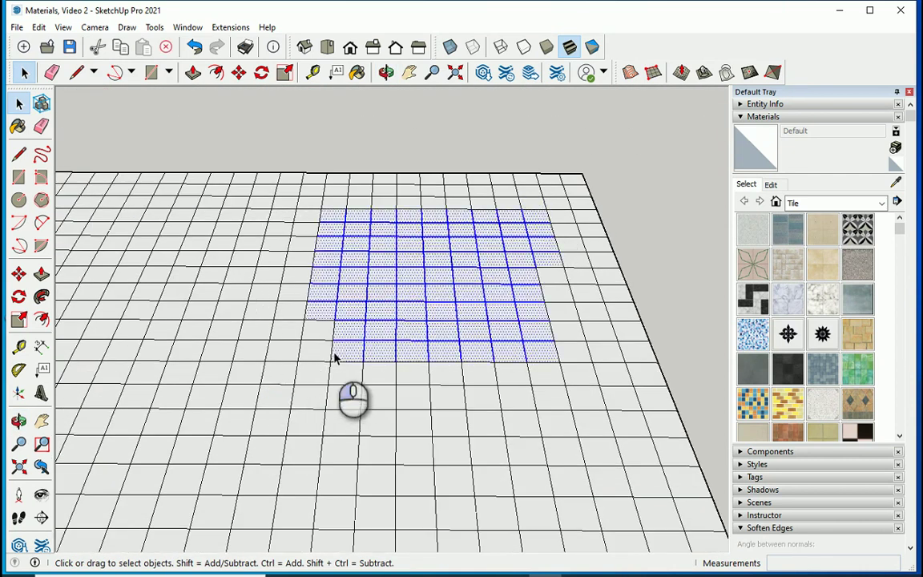
middle_click_drag(375, 262, 440, 358)
scroll(439, 358, "down", 1)
scroll(437, 192, "up", 2)
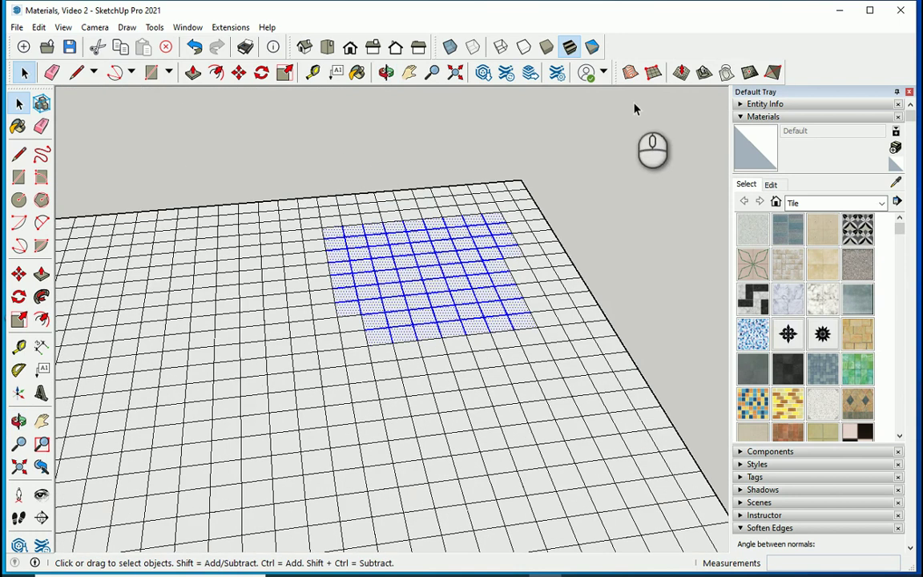
left_click(680, 73)
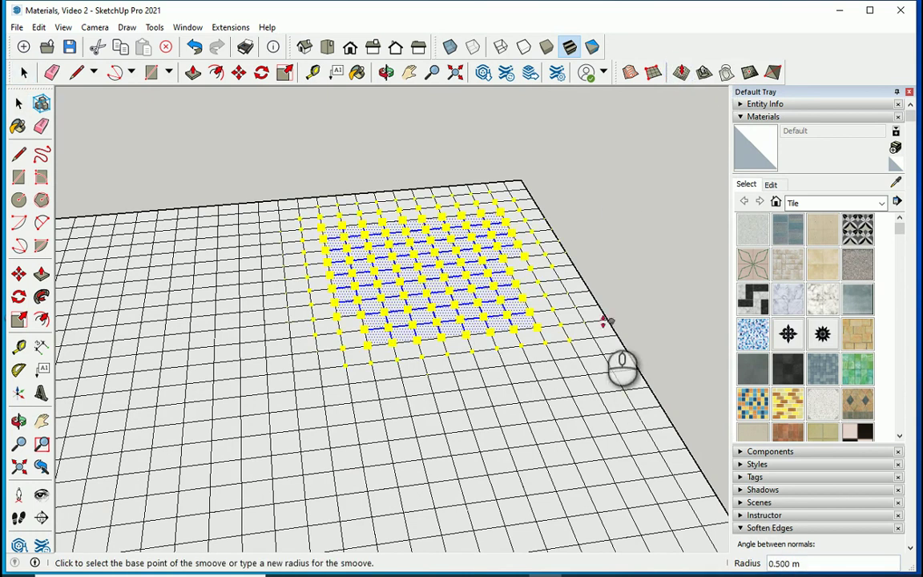
scroll(603, 321, "down", 3)
scroll(581, 304, "up", 2)
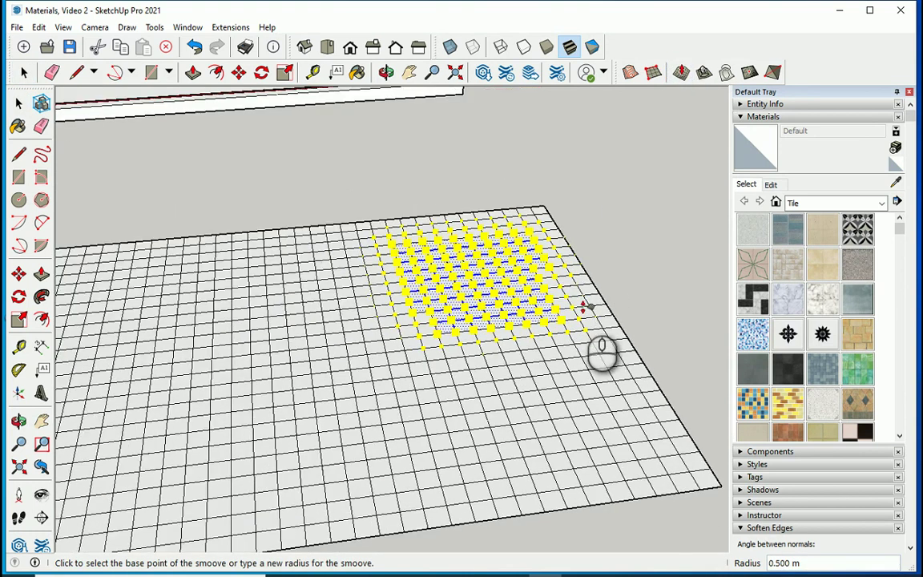
type("2")
key("Return")
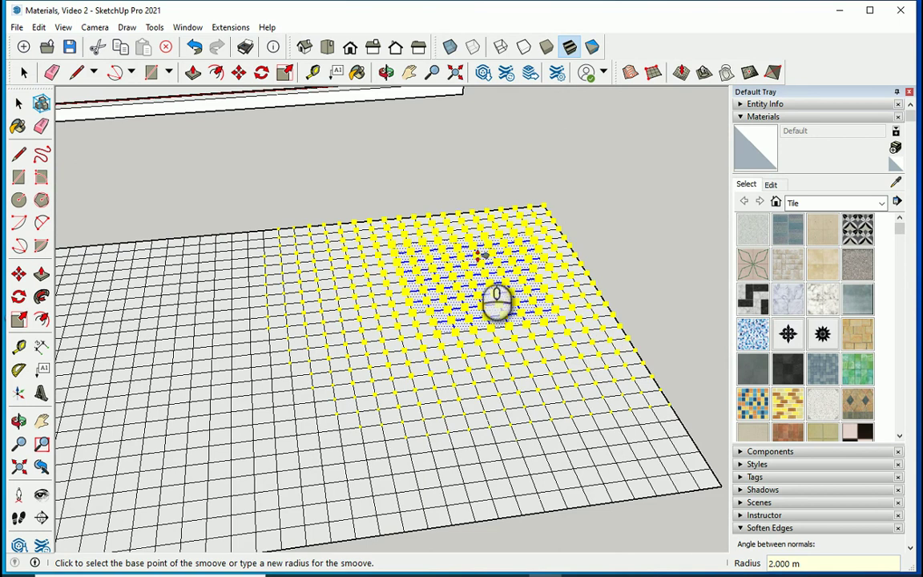
Step: Smoove the selected block of faces upward by about 0.1 m to form a gentle mound
scroll(497, 299, "up", 3)
left_click(471, 301)
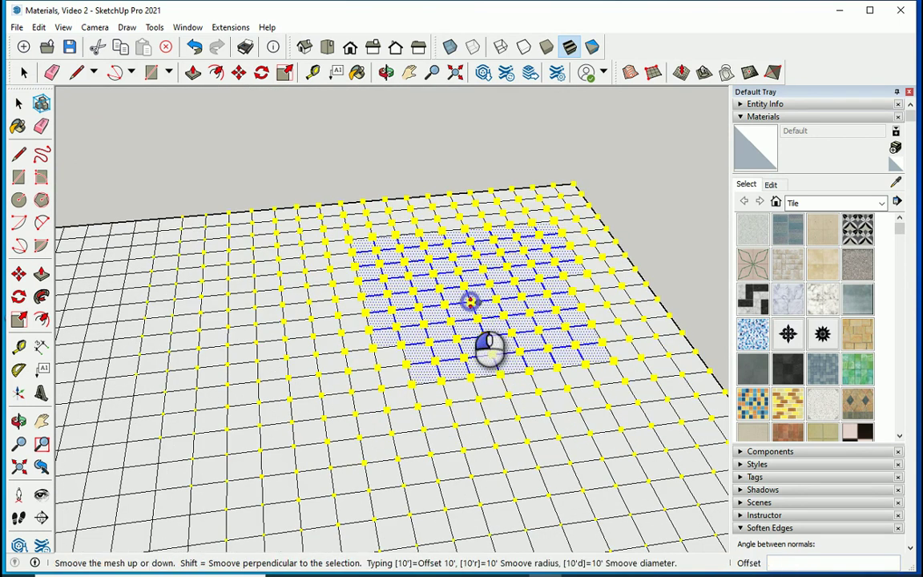
left_click_drag(473, 298, 473, 290)
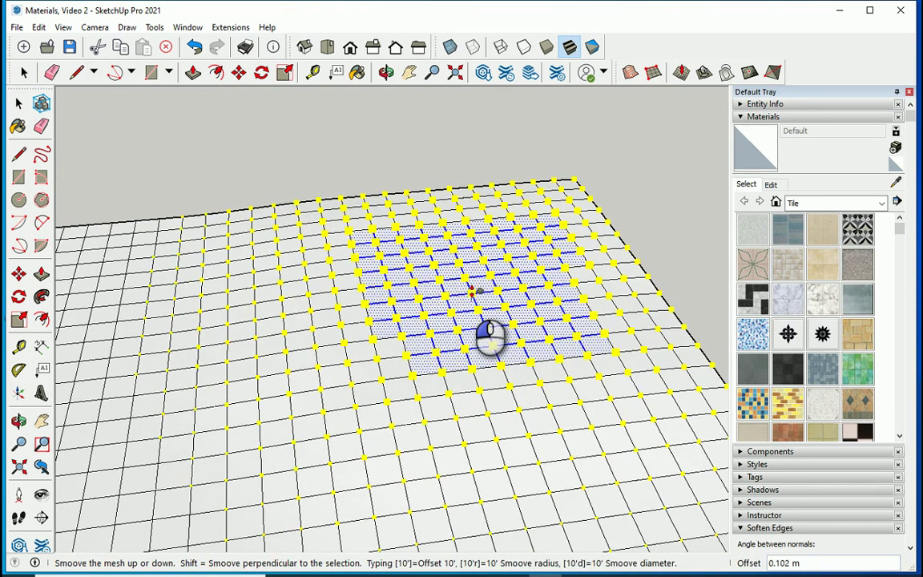
left_click(471, 290)
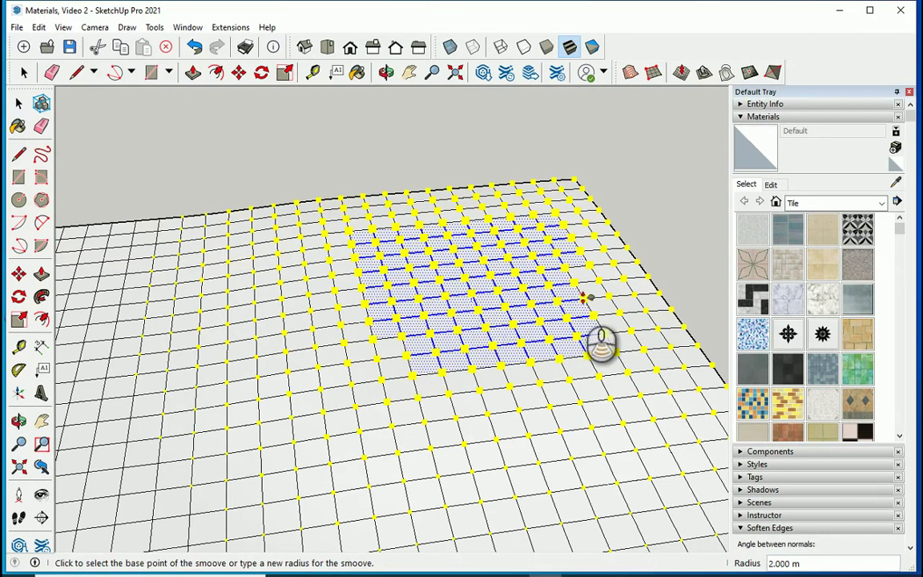
scroll(525, 319, "down", 1)
scroll(621, 309, "down", 4)
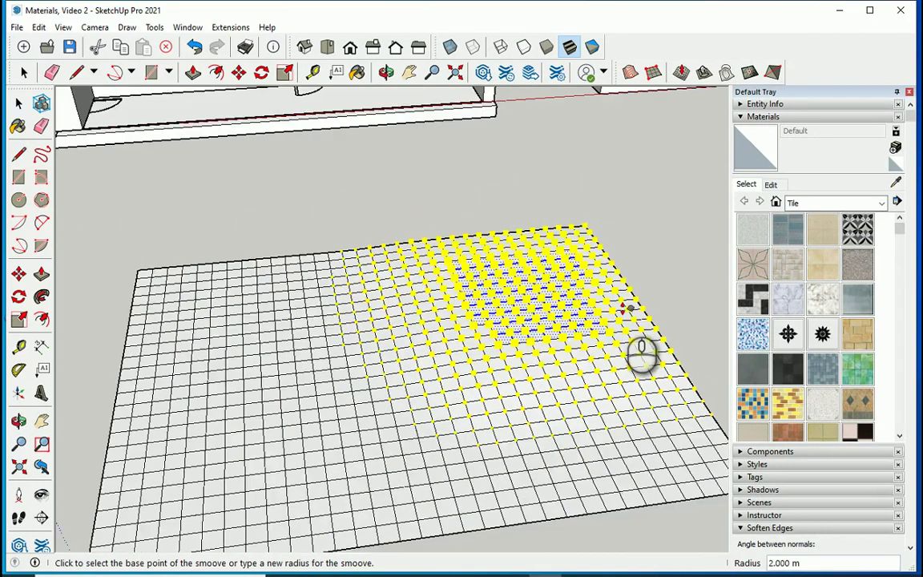
Step: Select a larger block of faces in the grid's front-left area and Smoove it up about 0.13 m with a 2 m radius
key("space")
middle_click_drag(566, 381, 437, 340)
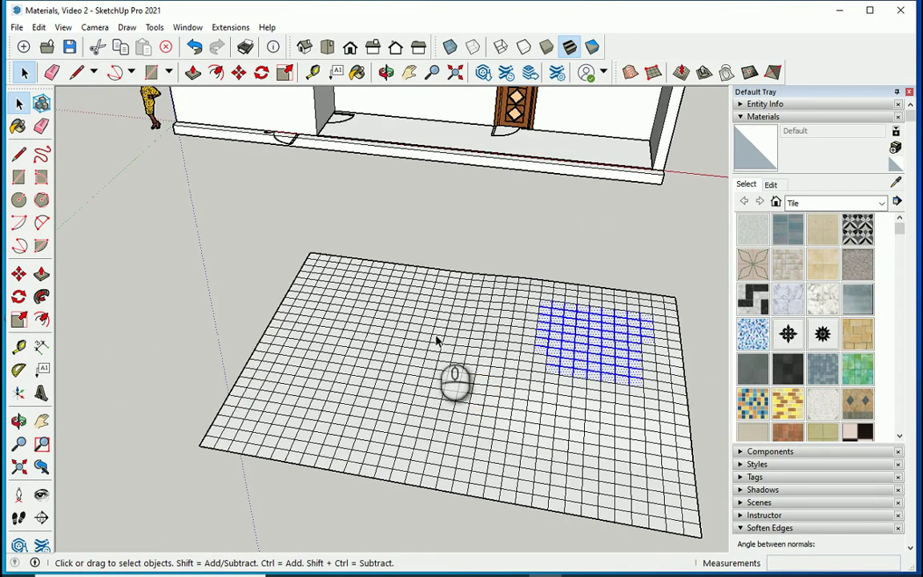
middle_click_drag(395, 407, 454, 355)
left_click_drag(454, 355, 304, 472)
middle_click_drag(304, 472, 571, 237)
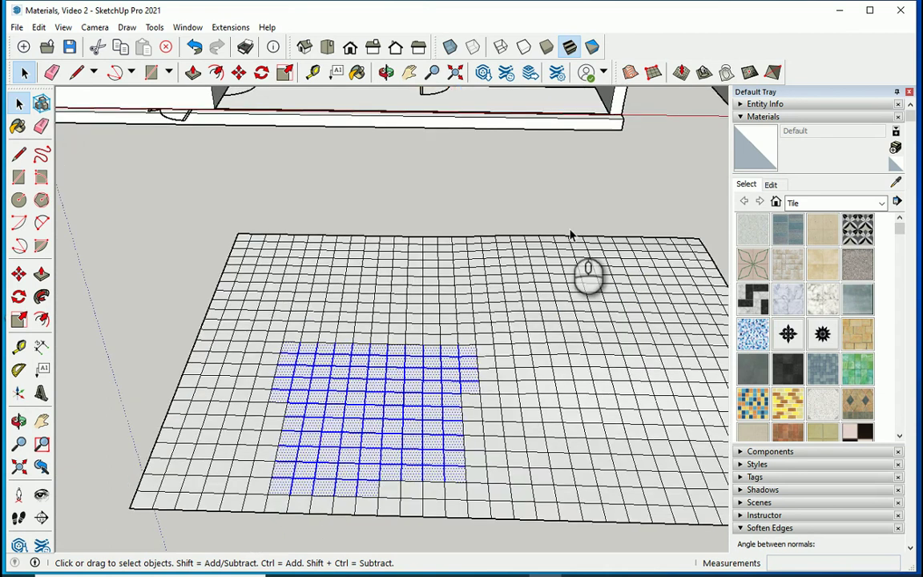
left_click(683, 72)
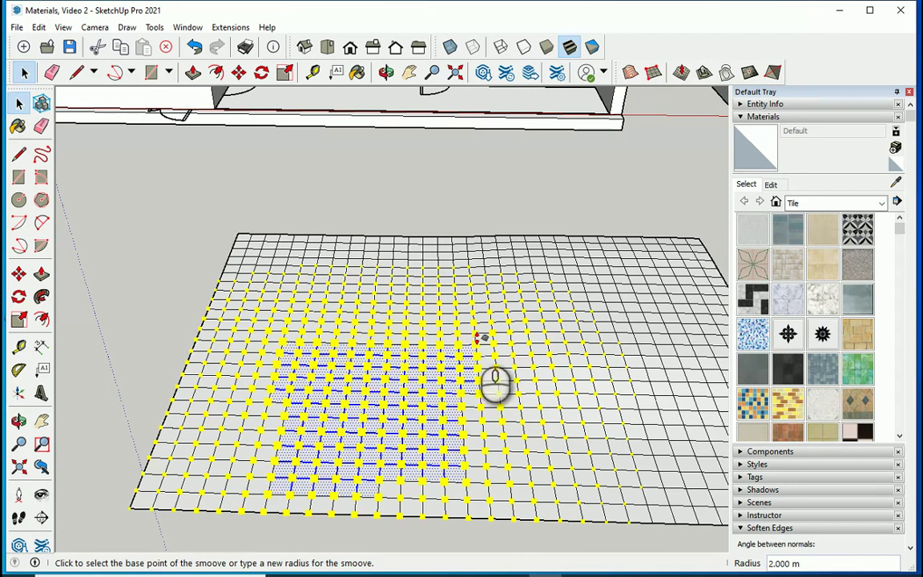
scroll(337, 348, "down", 1)
scroll(385, 375, "up", 1)
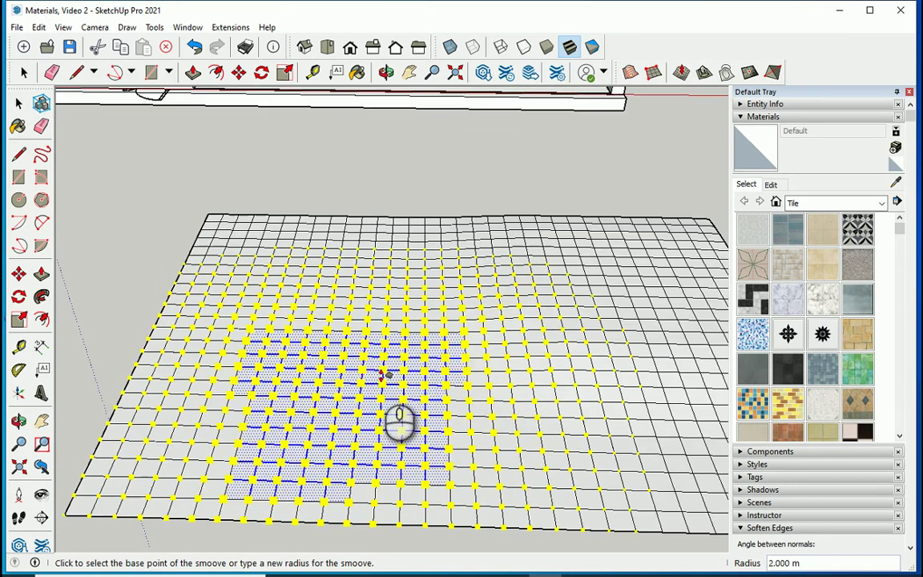
left_click(365, 382)
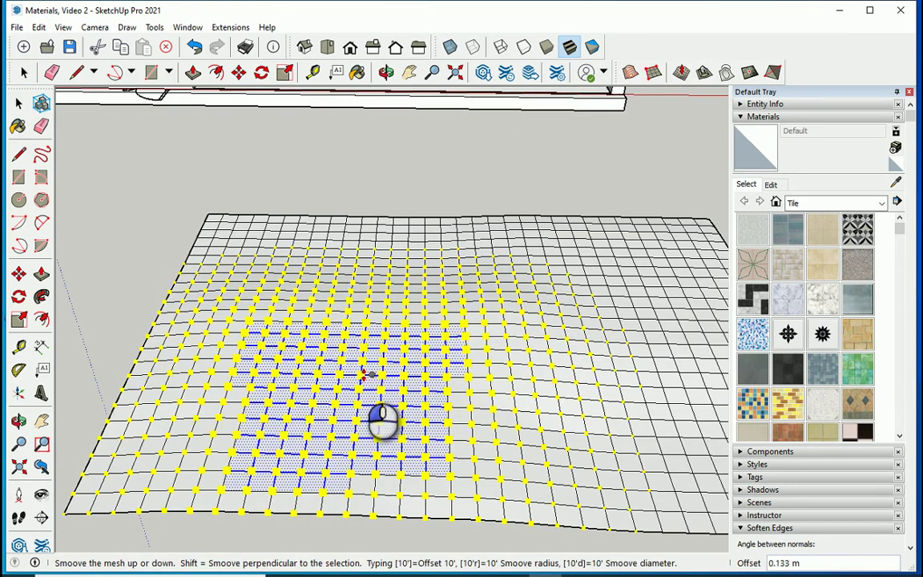
left_click(364, 375)
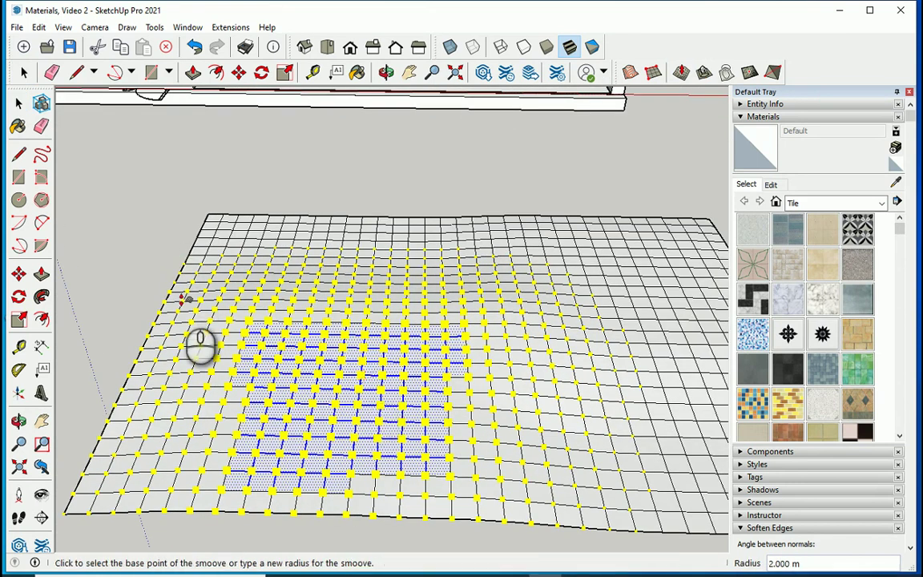
Step: Select a small block of faces near the grid's front-right corner and Smoove it slightly downward with a 2 m radius
scroll(200, 345, "down", 2)
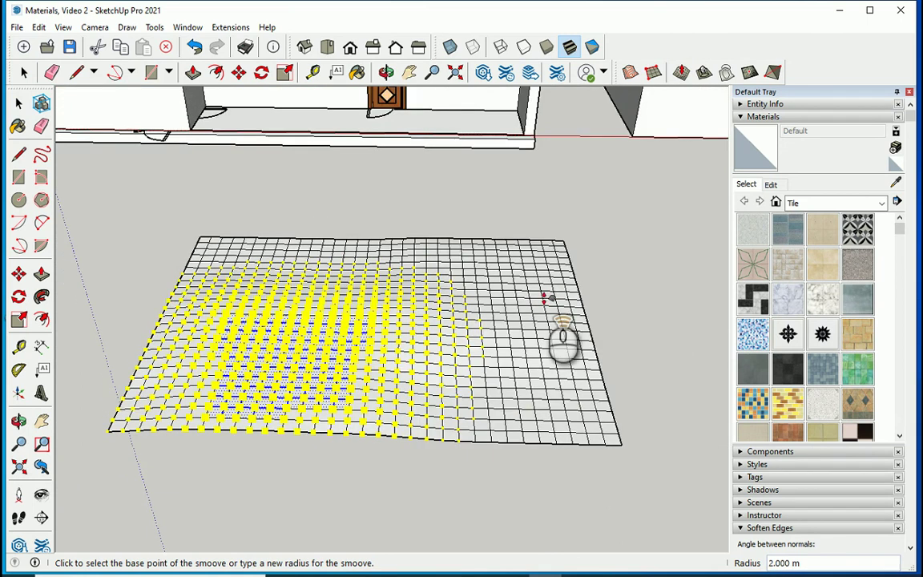
scroll(545, 304, "up", 2)
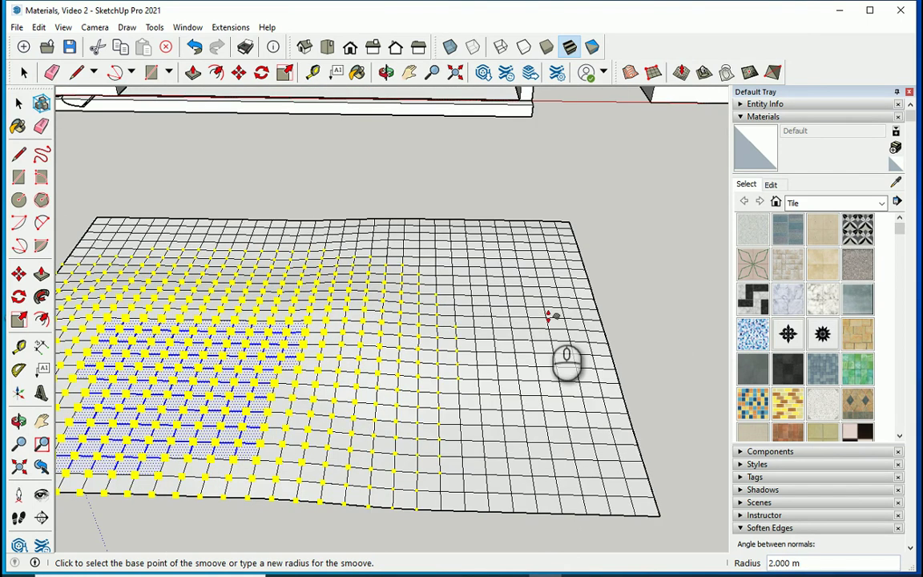
key("space")
left_click_drag(581, 381, 495, 462)
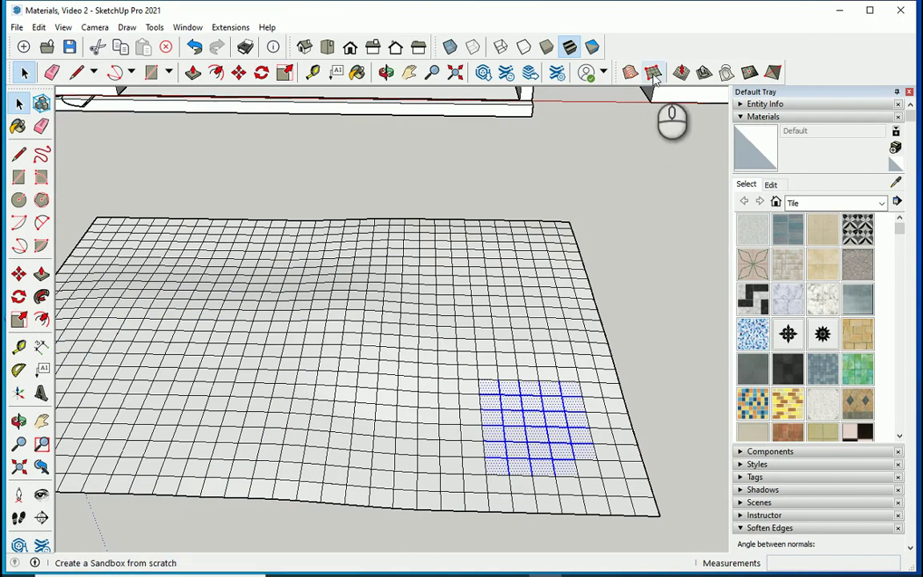
left_click(681, 72)
scroll(528, 437, "up", 1)
left_click(525, 431)
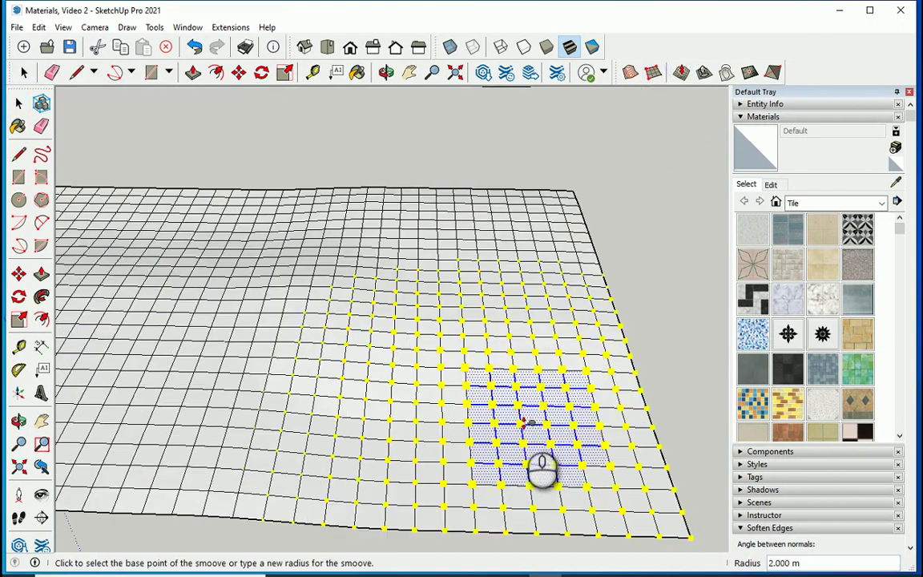
left_click(537, 389)
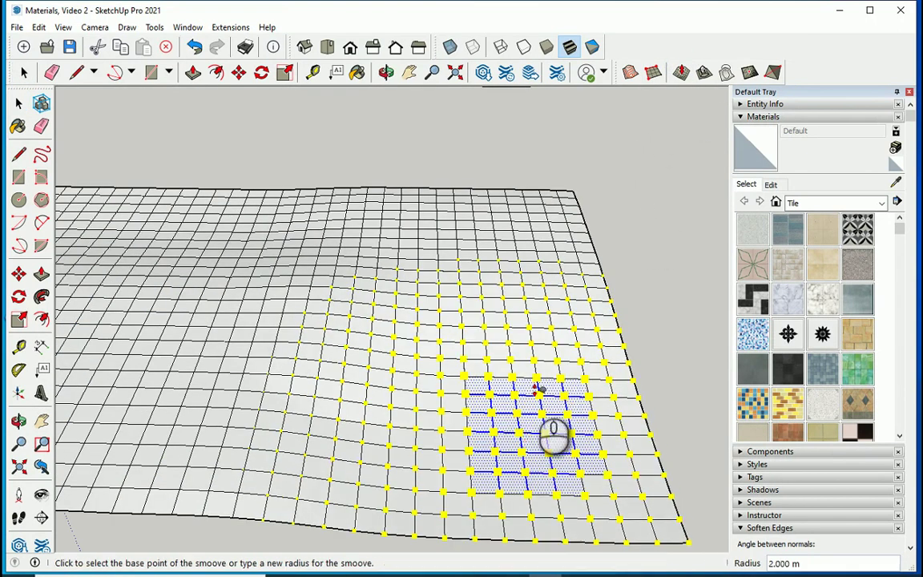
scroll(599, 411, "down", 1)
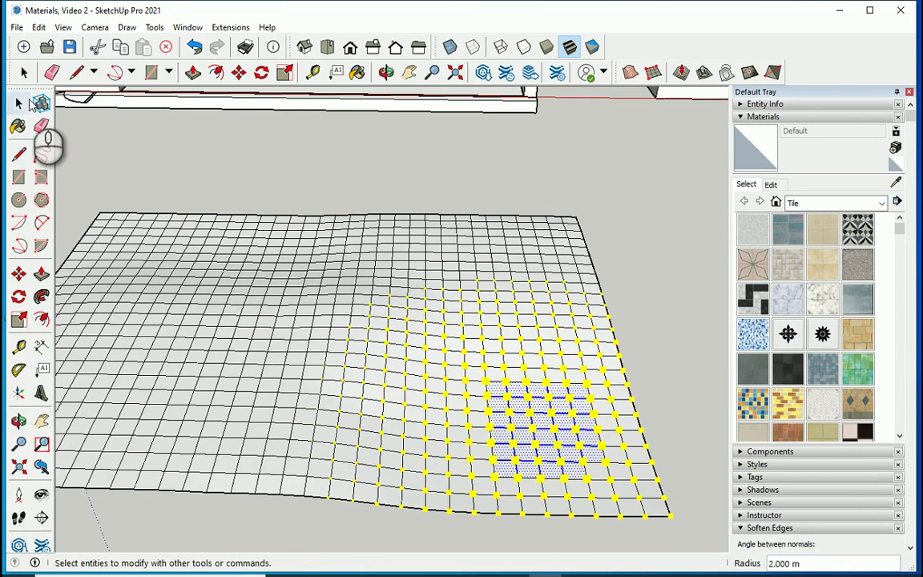
Step: Select a small block of faces near the grid's house-side right corner and Smoove it down about 0.075 m with a 1 m radius
left_click(19, 103)
middle_click_drag(483, 275, 454, 196)
left_click_drag(550, 248, 473, 311)
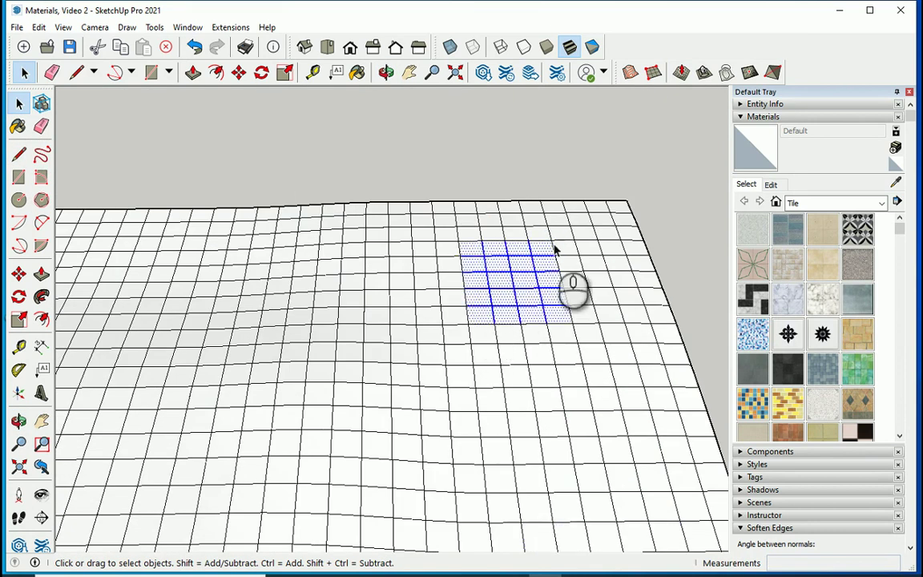
left_click(679, 73)
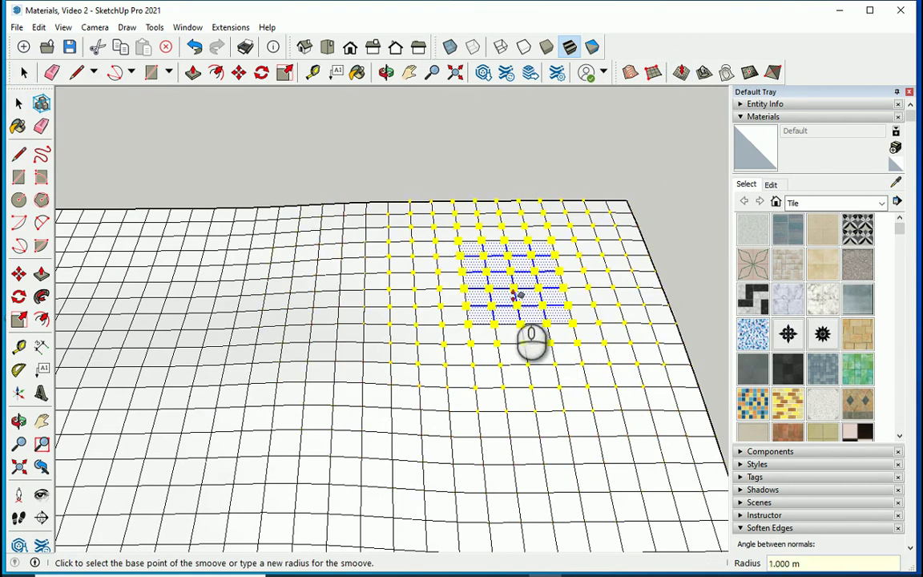
middle_click_drag(521, 314, 524, 267)
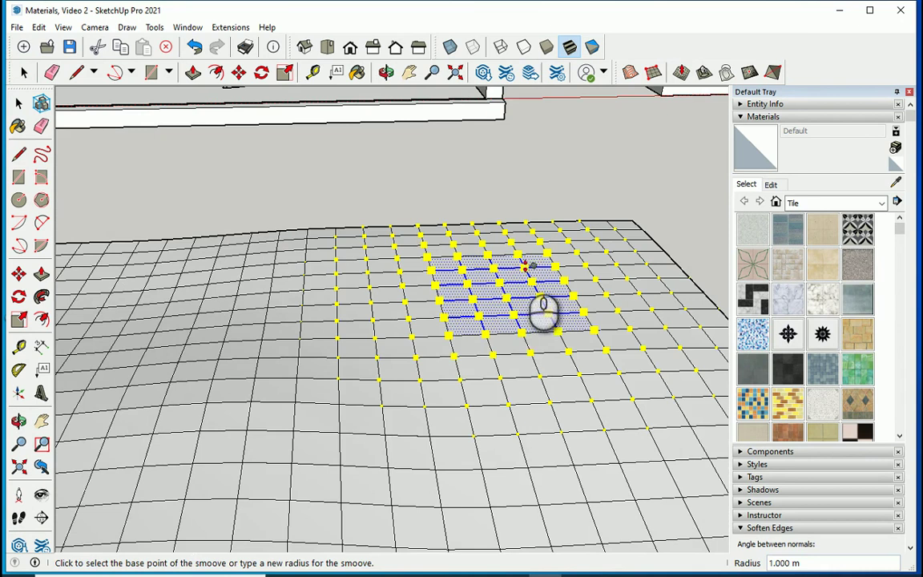
left_click(508, 299)
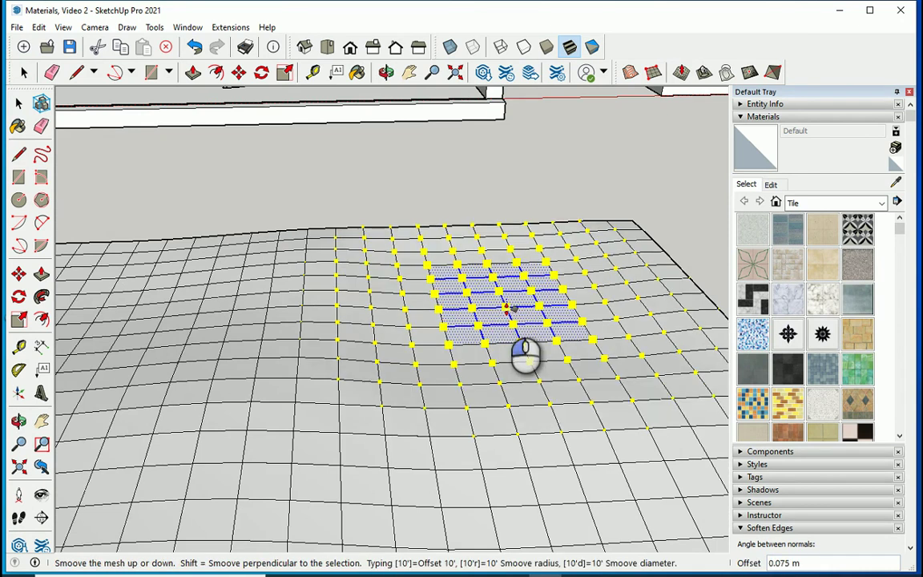
left_click(508, 308)
Step: Select a larger block of faces in the grid's front-left area and Smoove it slightly downward with a 1 m radius
scroll(465, 353, "down", 5)
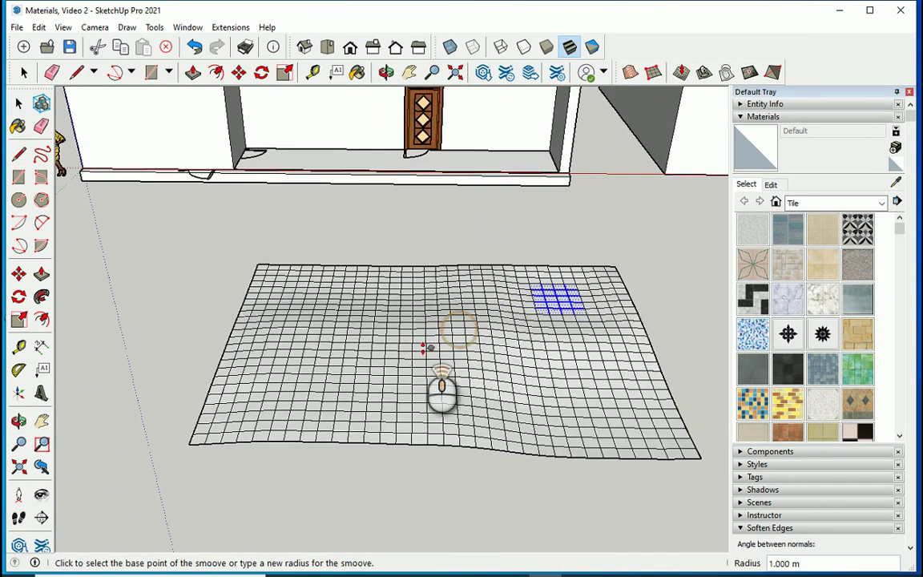
scroll(423, 347, "up", 3)
key("space")
left_click_drag(396, 347, 290, 439)
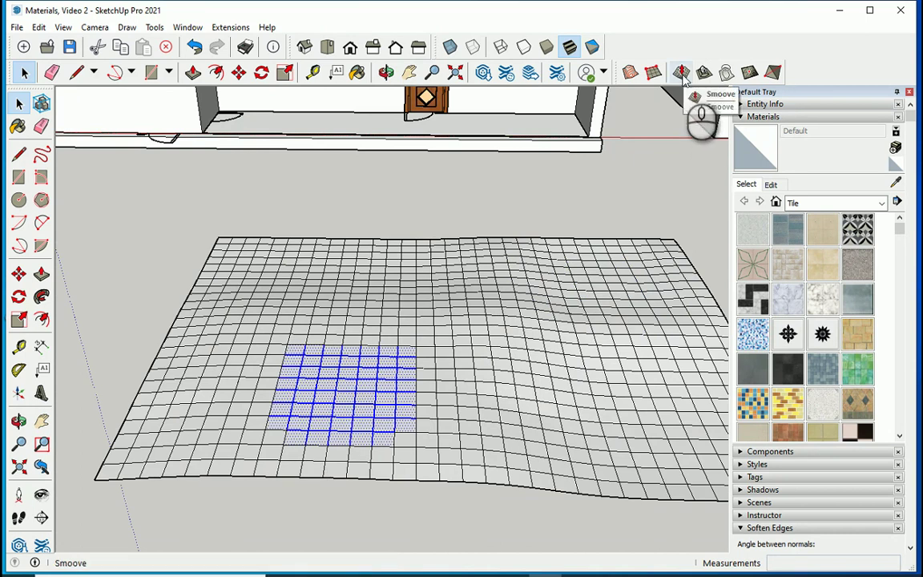
left_click(682, 72)
scroll(340, 397, "up", 2)
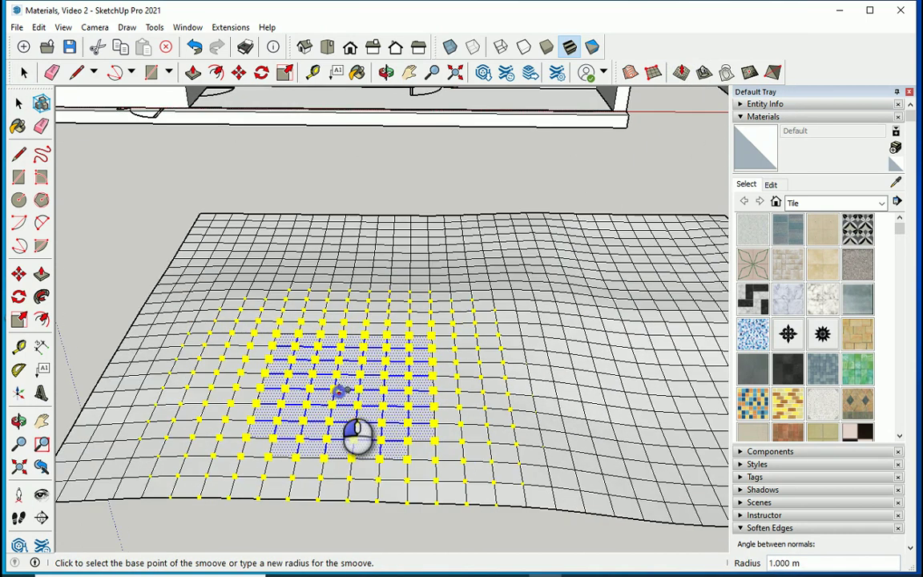
left_click(341, 397)
left_click(341, 394)
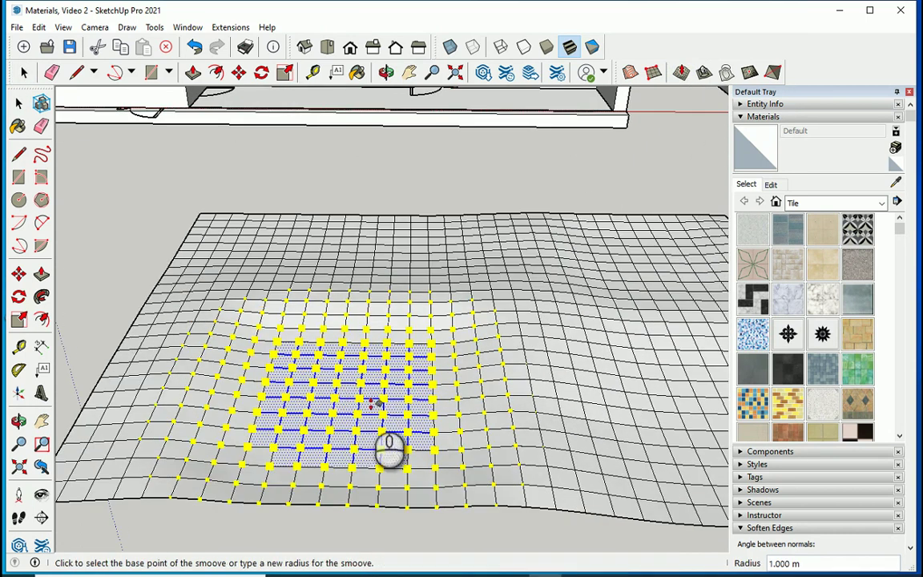
Step: Select a block of faces near the grid's house-side left corner and Smoove it upward by about 0.09 m with a 1 m radius
middle_click_drag(326, 311, 486, 321)
scroll(210, 295, "up", 2)
key("space")
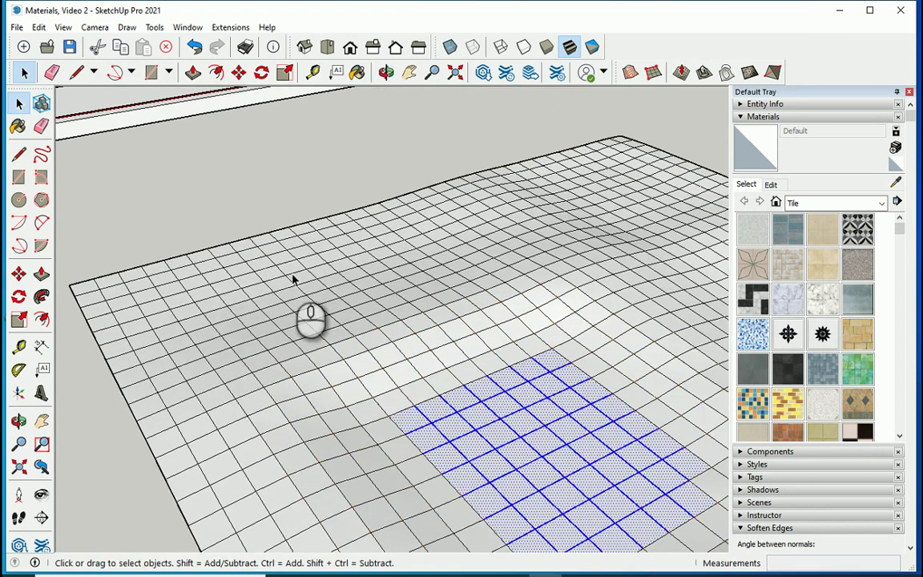
left_click_drag(315, 264, 190, 352)
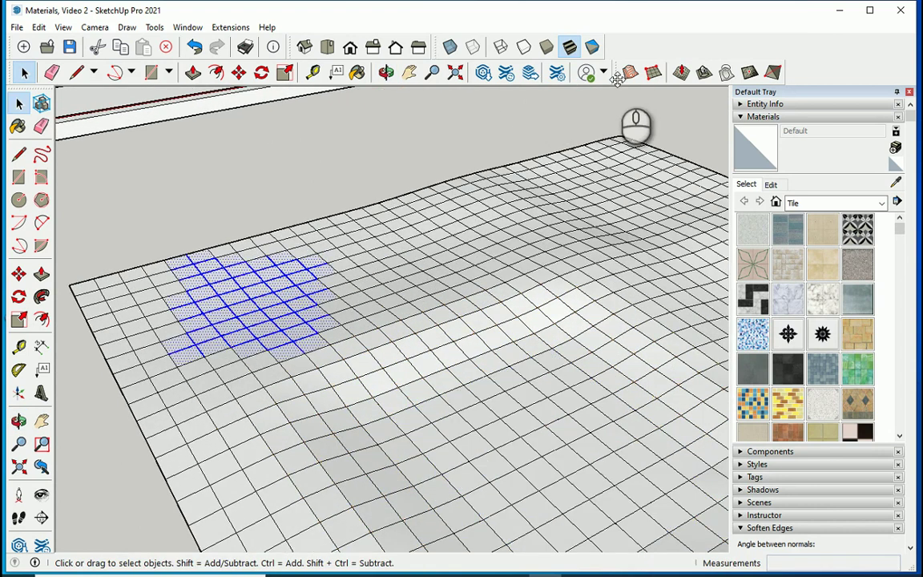
left_click(678, 72)
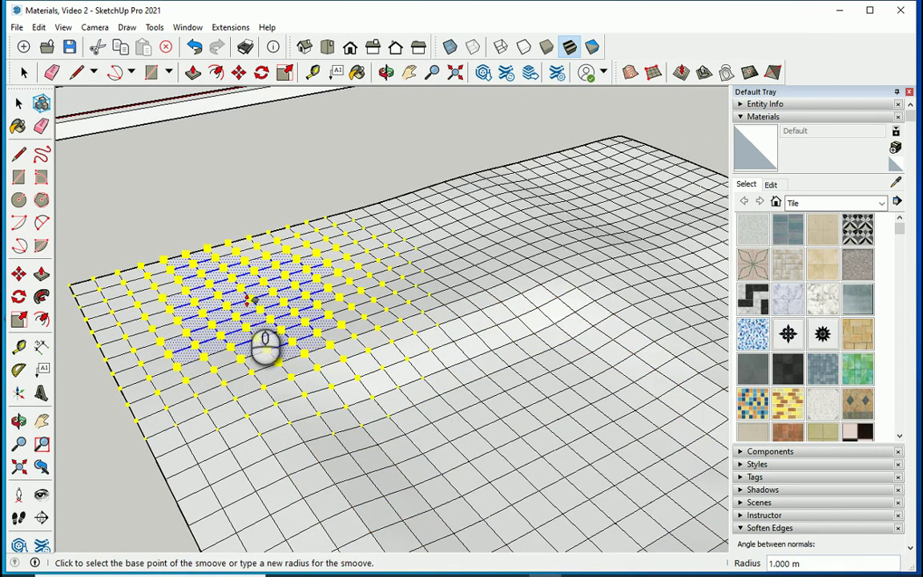
left_click(244, 296)
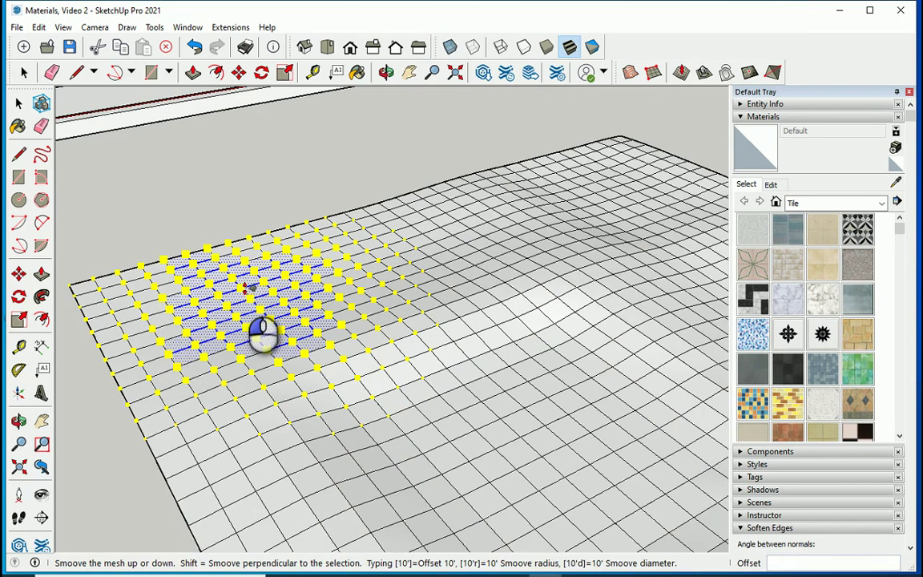
left_click(243, 287)
middle_click_drag(192, 301, 216, 387)
left_click(255, 367)
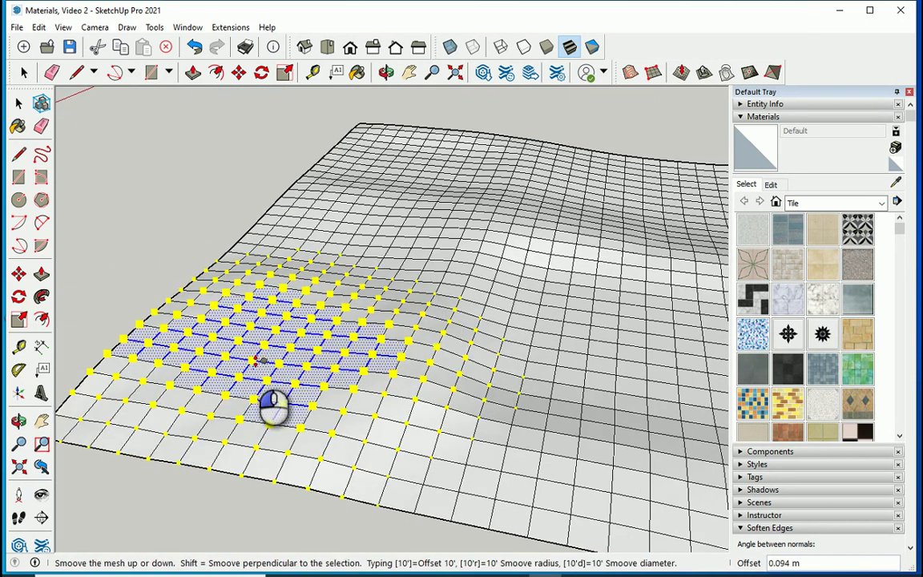
left_click(273, 407)
Step: Select a block of faces in the grid's front-right area and Smoove it slightly upward with a 0.5 m radius
middle_click_drag(248, 402, 651, 392)
key("space")
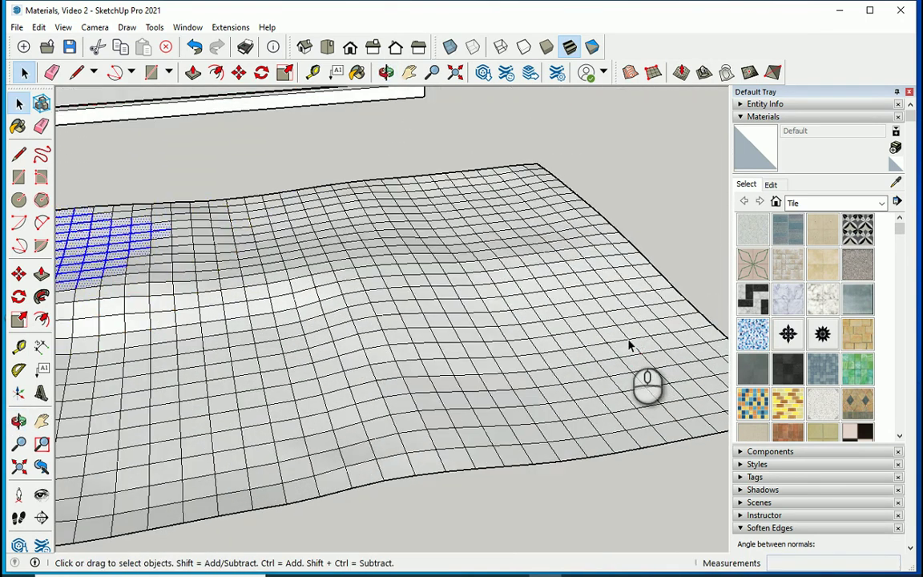
left_click_drag(621, 318, 535, 393)
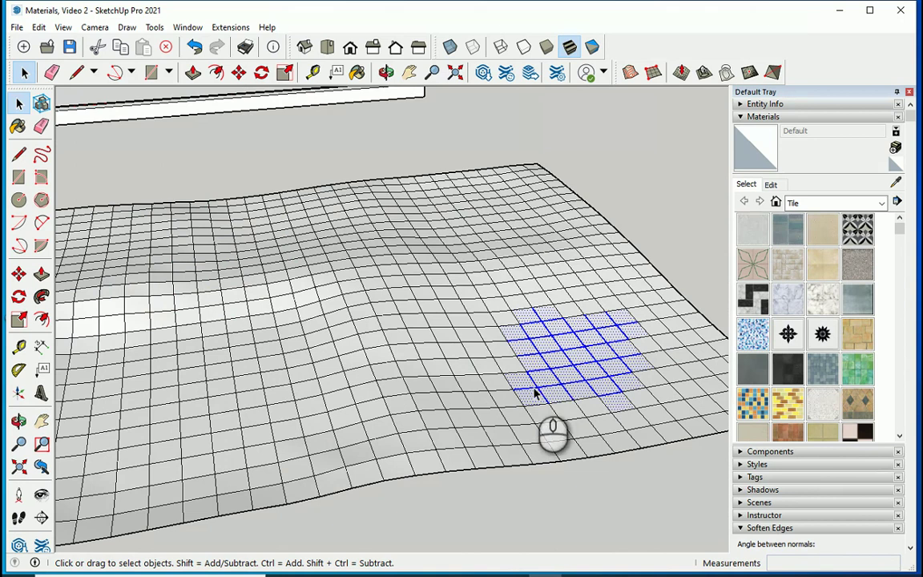
left_click(681, 72)
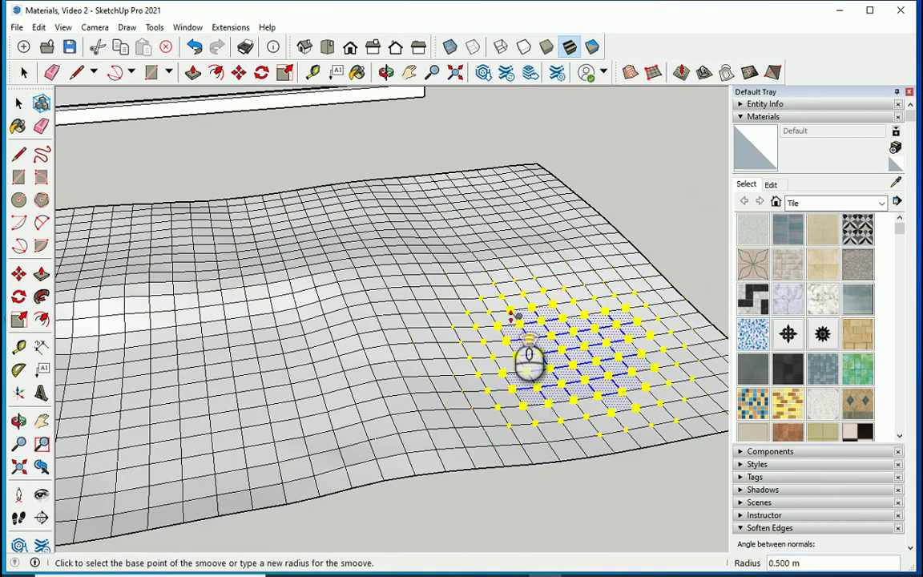
middle_click_drag(508, 313, 612, 387)
left_click(596, 385)
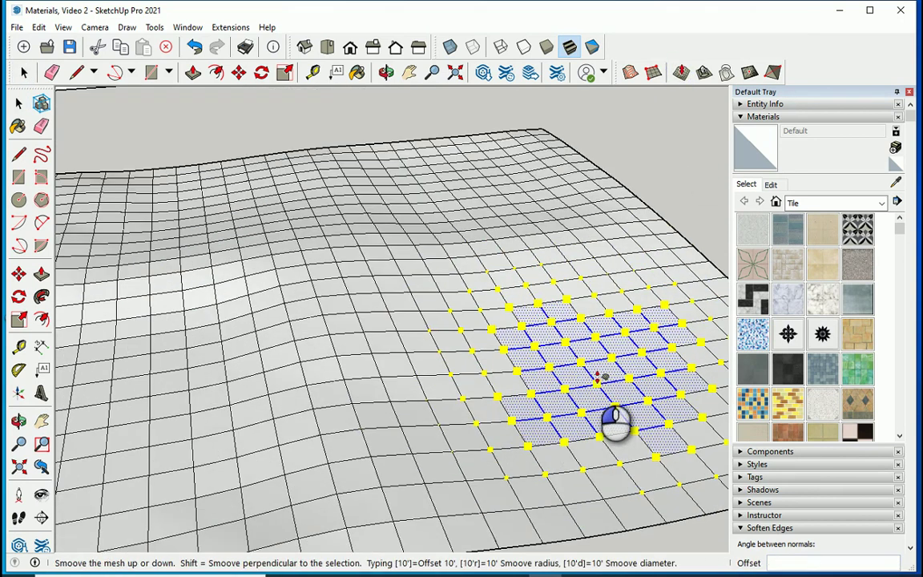
left_click(599, 375)
Step: Select a block of faces in the front-centre part of the grid and Smoove it upward in two passes with a 0.5 m radius
scroll(597, 368, "down", 5)
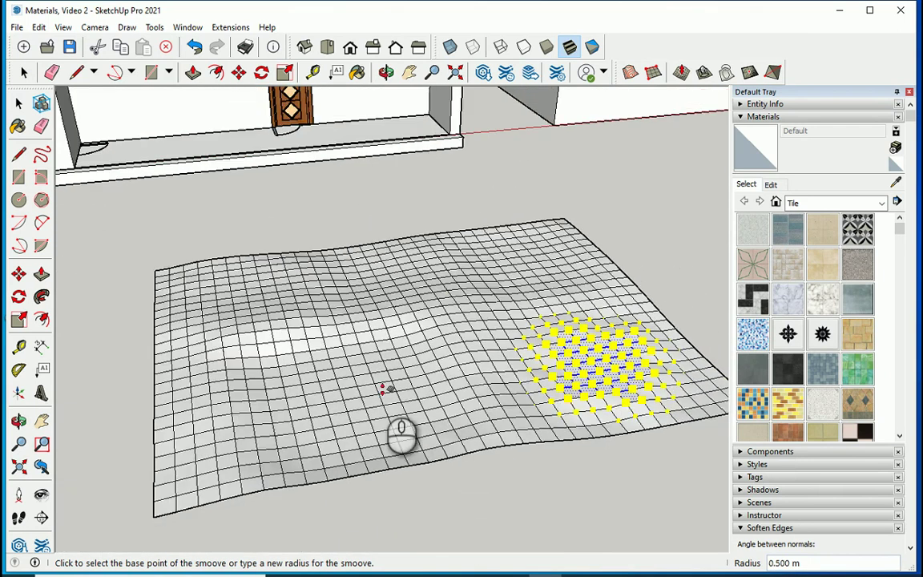
scroll(284, 397, "up", 6)
key("space")
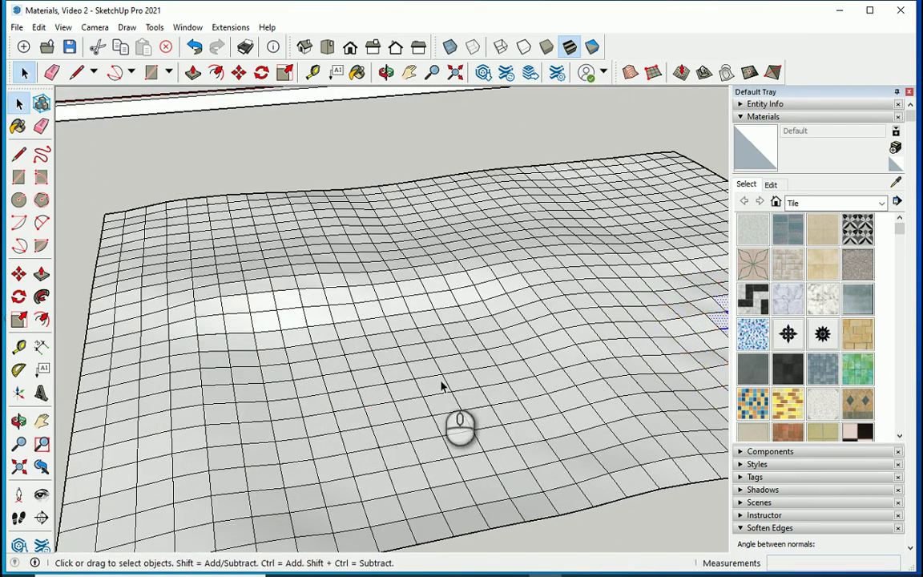
left_click_drag(449, 371, 394, 465)
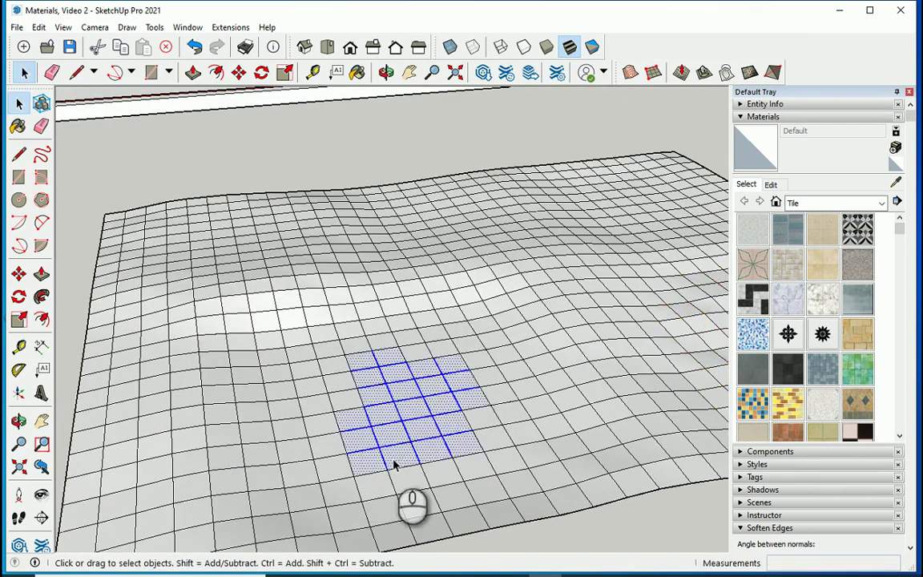
left_click(680, 72)
left_click(416, 399)
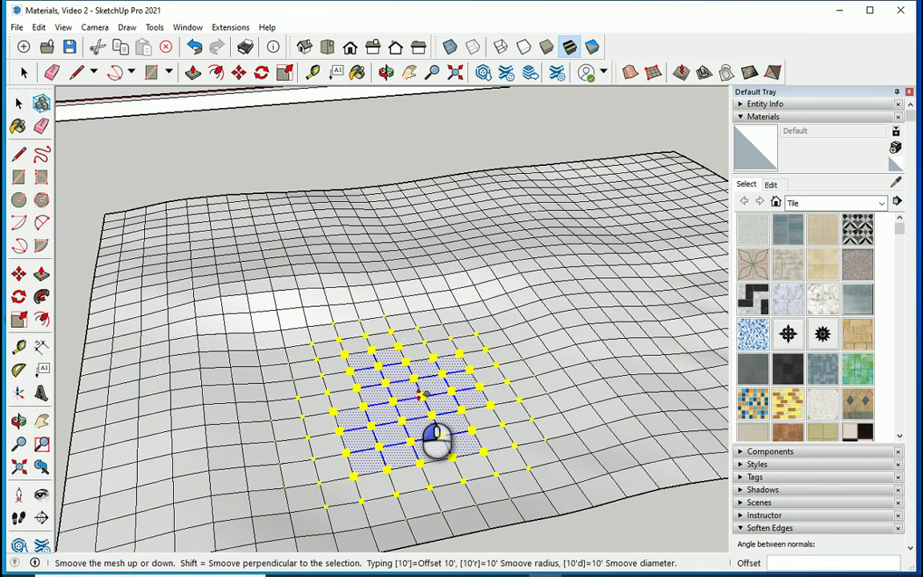
left_click(420, 394)
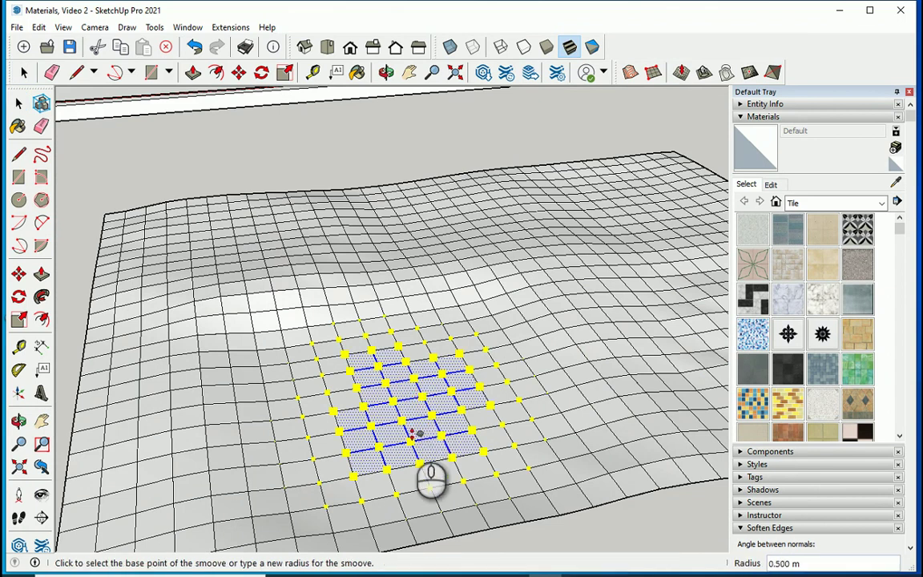
middle_click_drag(431, 449, 353, 405)
left_click(485, 413)
left_click(486, 407)
Step: Select the block of faces beside the grid's front-left corner and Smoove it with a 0.5 m radius
middle_click_drag(334, 360, 367, 264)
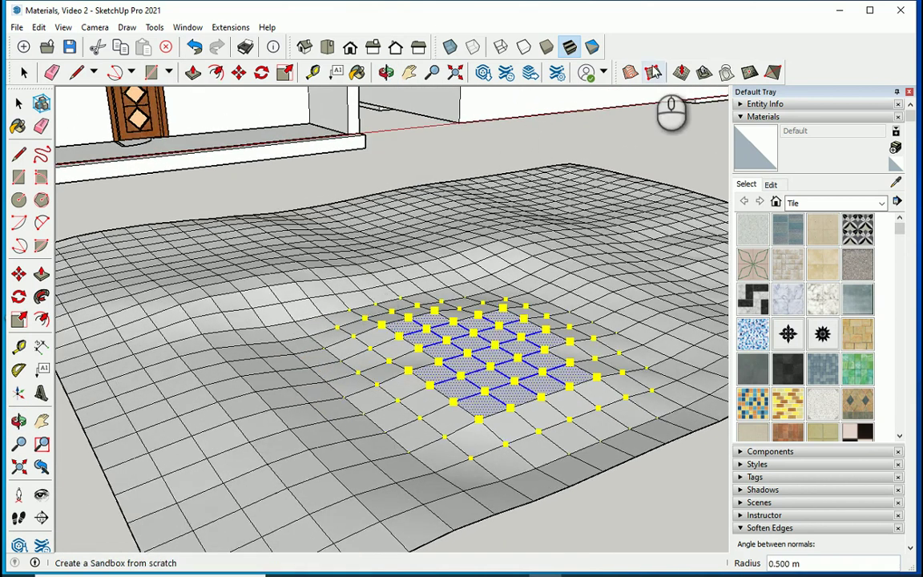
key("space")
scroll(280, 376, "down", 3)
left_click_drag(304, 393, 215, 487)
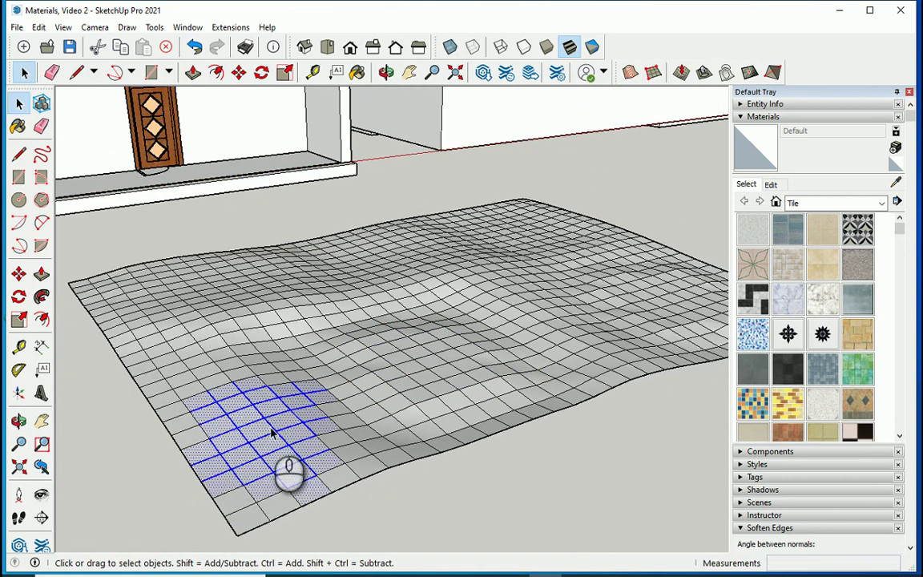
left_click(680, 73)
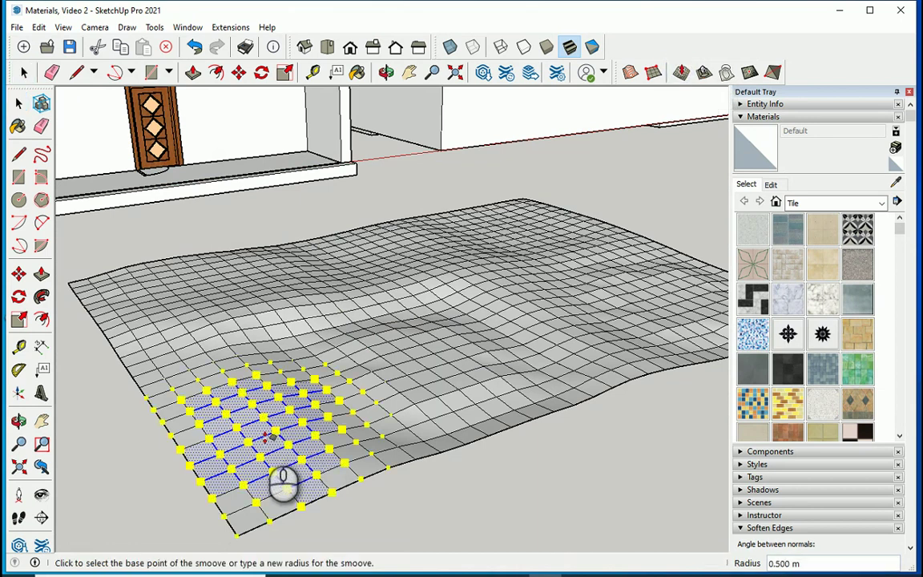
left_click(284, 481)
left_click(284, 483)
Step: Select a block of faces at the left edge near the house-side corner and Smoove it down about 0.066 m with a 0.25 m radius
middle_click_drag(189, 375, 399, 384)
scroll(413, 351, "up", 2)
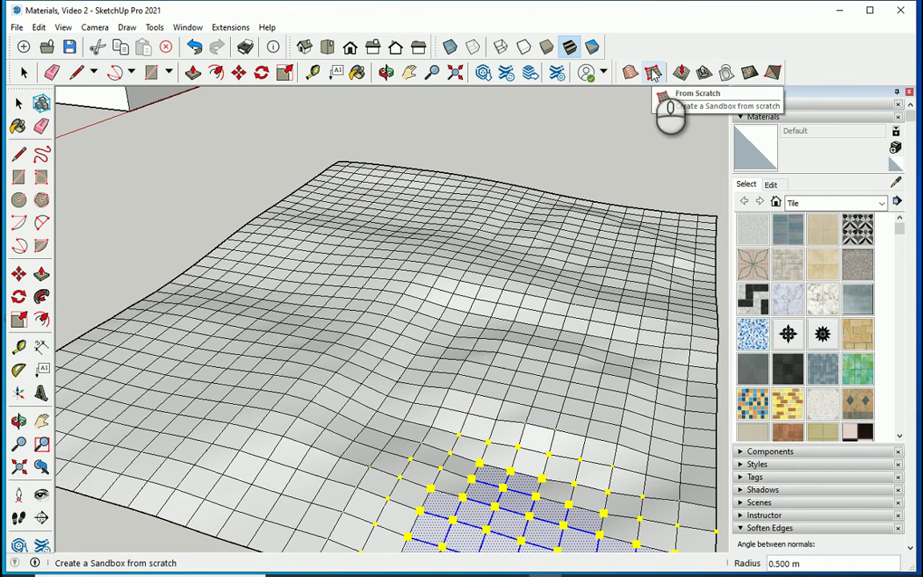
key("space")
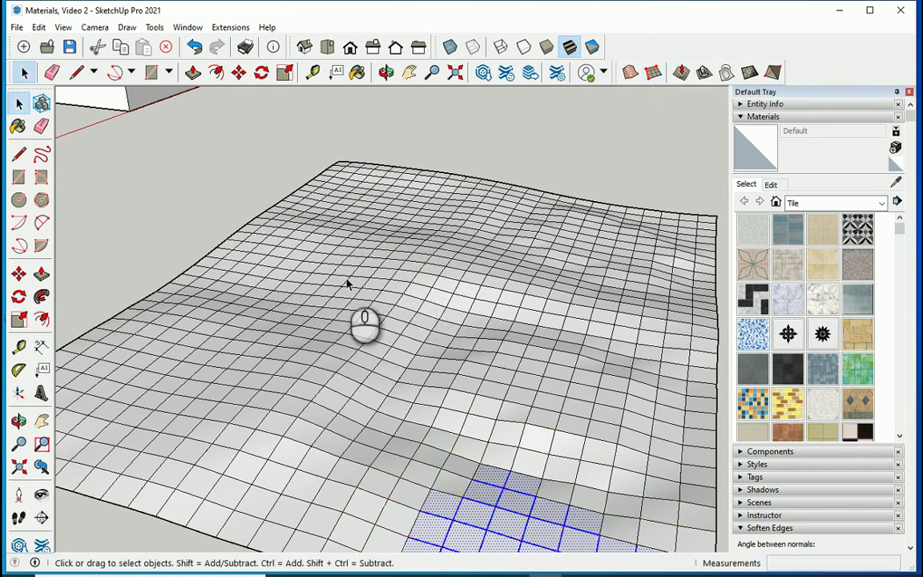
middle_click_drag(350, 276, 257, 414)
left_click_drag(283, 409, 200, 491)
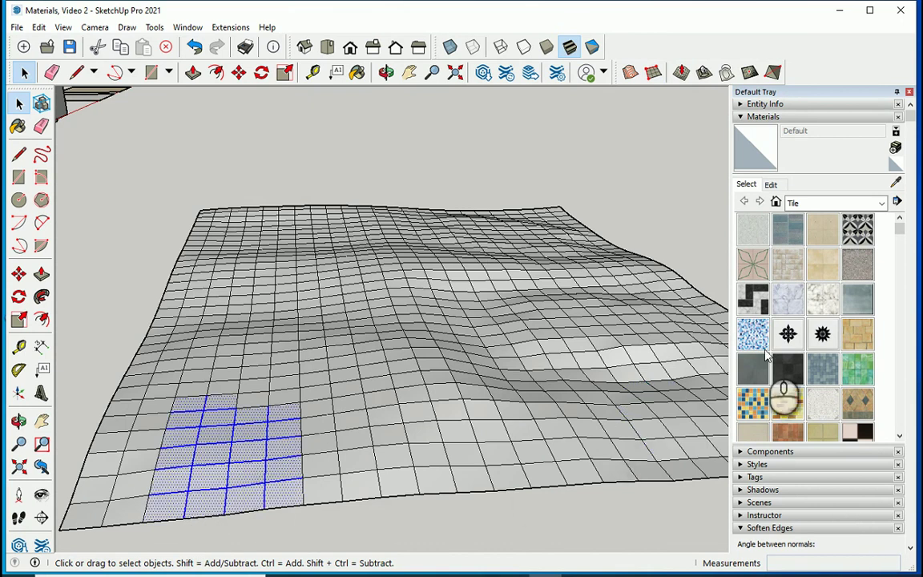
left_click(681, 72)
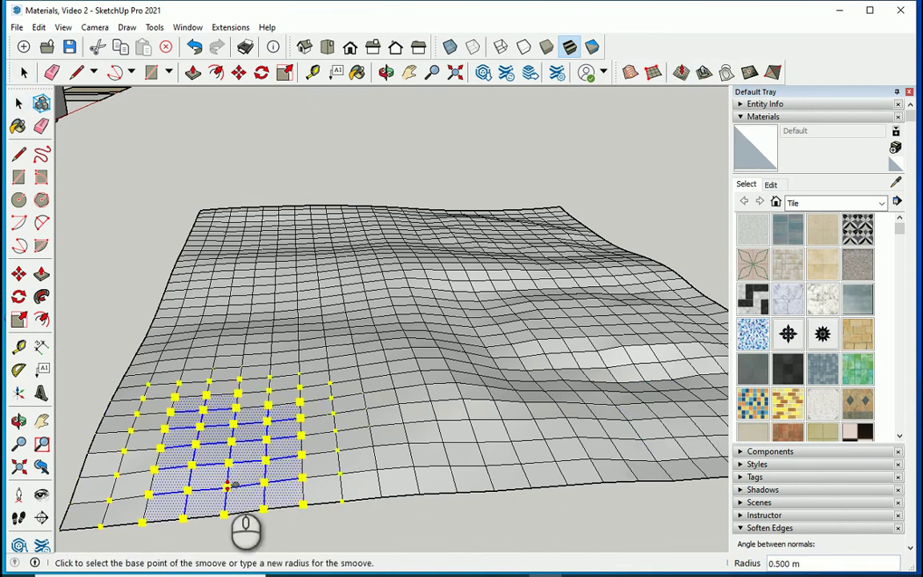
scroll(226, 449, "up", 2)
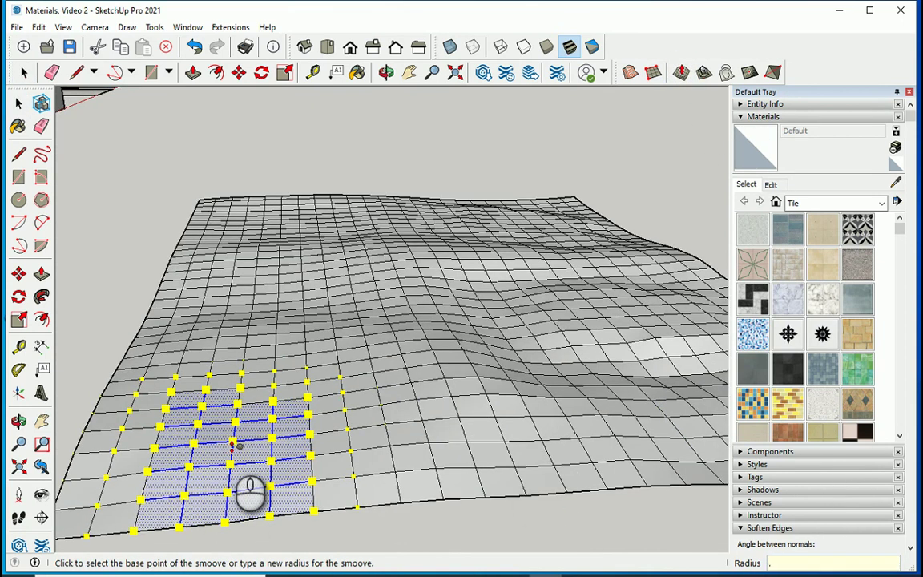
middle_click_drag(233, 445, 232, 430)
left_click(231, 433)
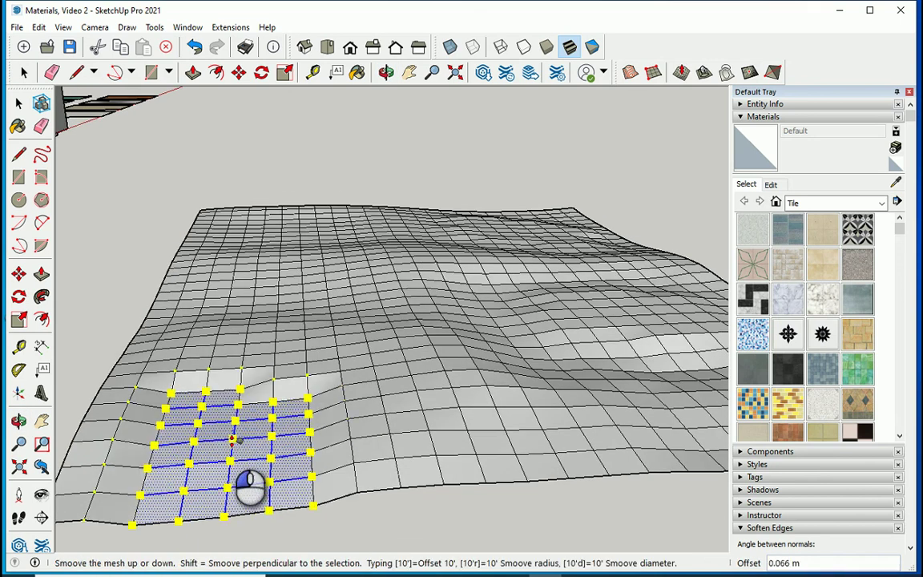
left_click_drag(232, 436, 247, 443)
Step: Select a small block of faces in the middle of the grid and Smoove it up about 0.024 m with a 0.25 m radius
middle_click_drag(247, 443, 498, 316)
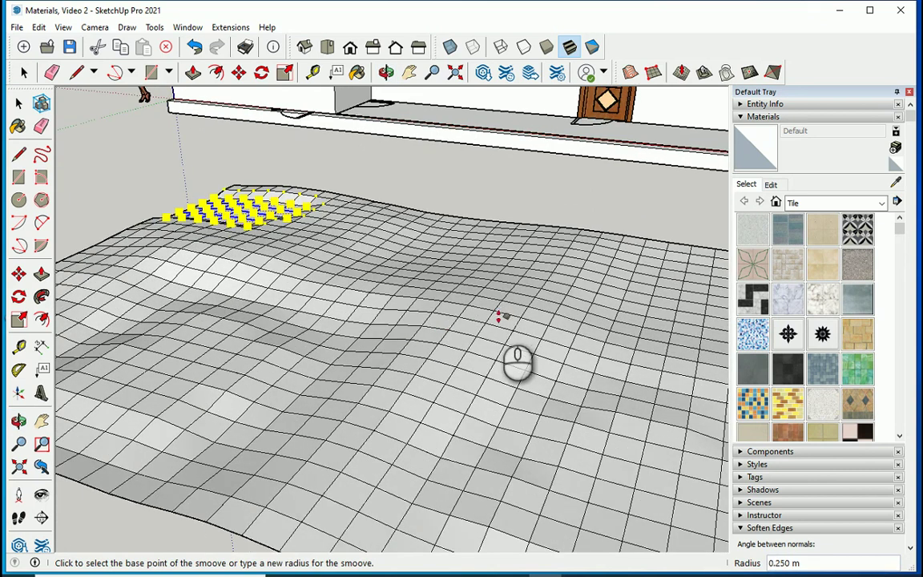
key("space")
left_click_drag(505, 301, 463, 341)
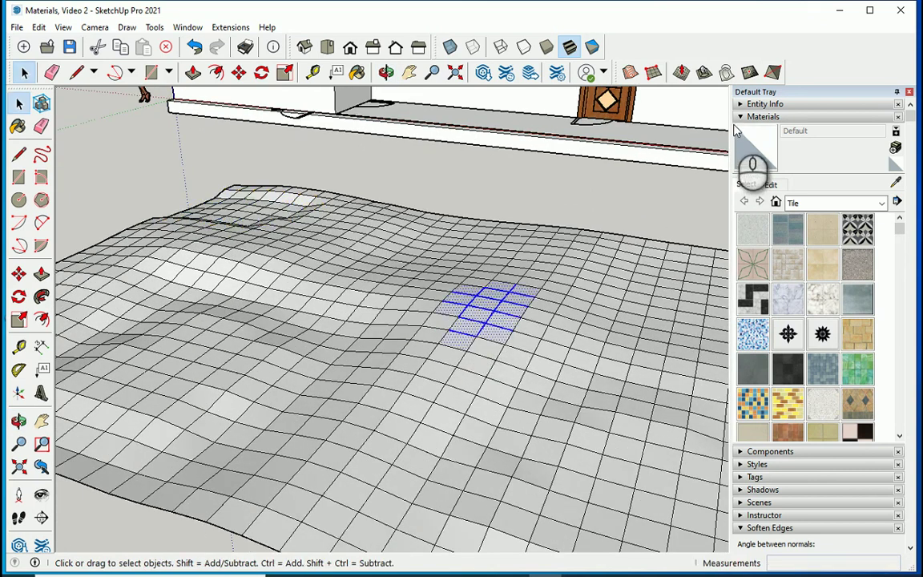
left_click(684, 73)
left_click(486, 312)
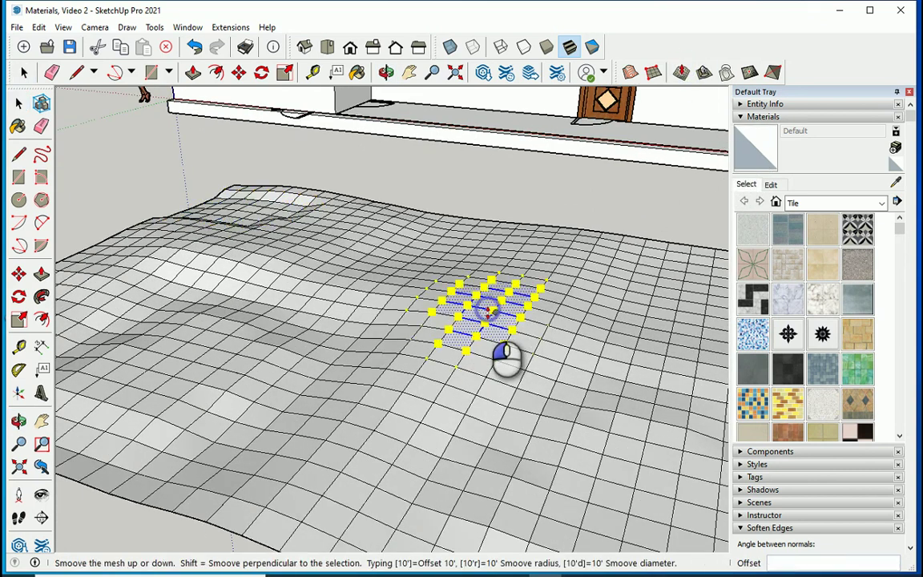
left_click(511, 364)
left_click(507, 374)
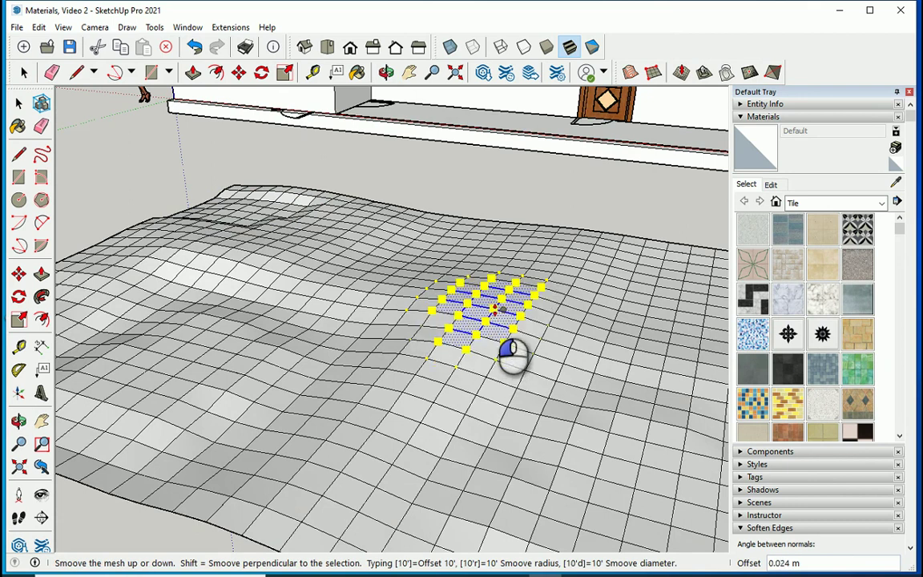
Step: Finish the Smoove on the block of faces in the middle of the grid and Smoove it once more with a 0.25 m radius
left_click(510, 360)
middle_click_drag(515, 364, 520, 343)
left_click(503, 298)
left_click(503, 307)
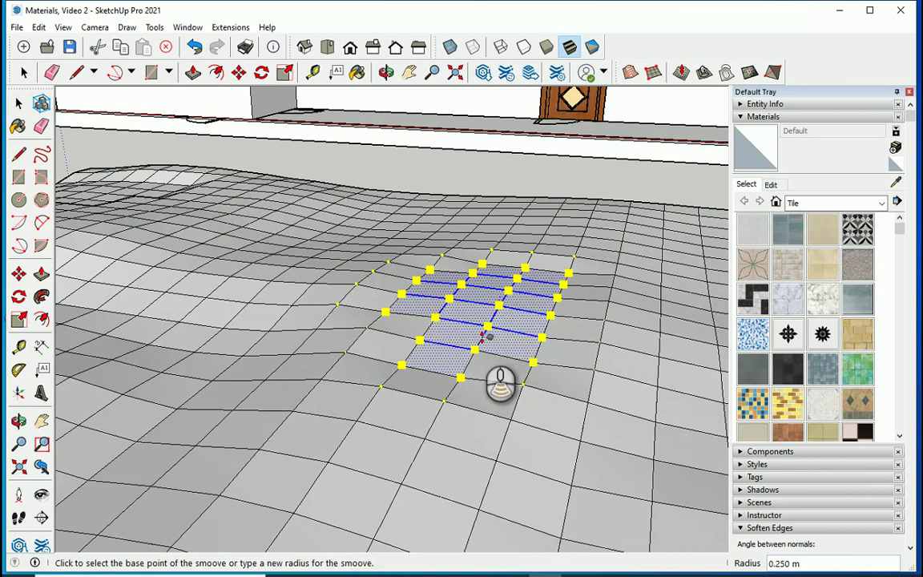
scroll(484, 339, "down", 1)
left_click(20, 103)
Step: Select the whole sculpted grid and soften and smooth its edges with a 20-degree angle between normals
scroll(379, 329, "down", 5)
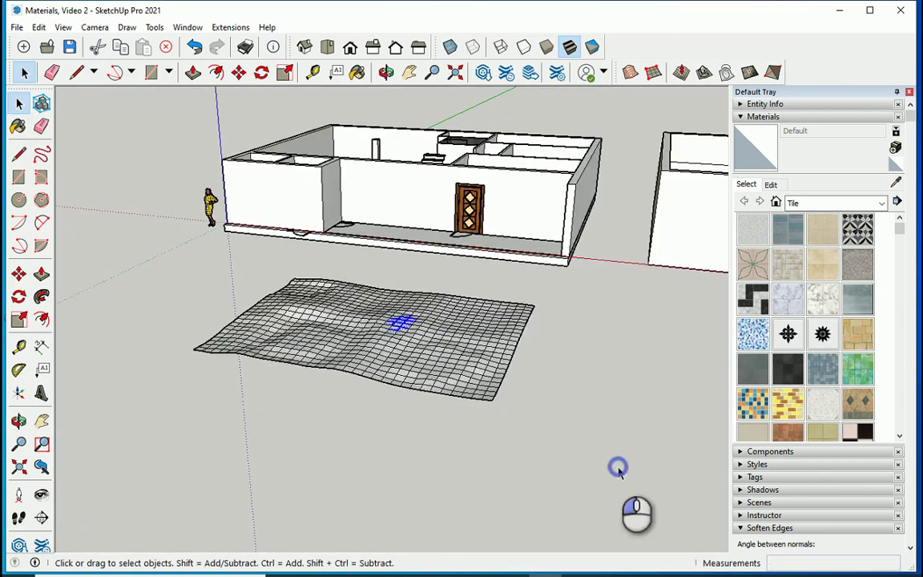
middle_click_drag(490, 352, 639, 374)
scroll(404, 384, "up", 5)
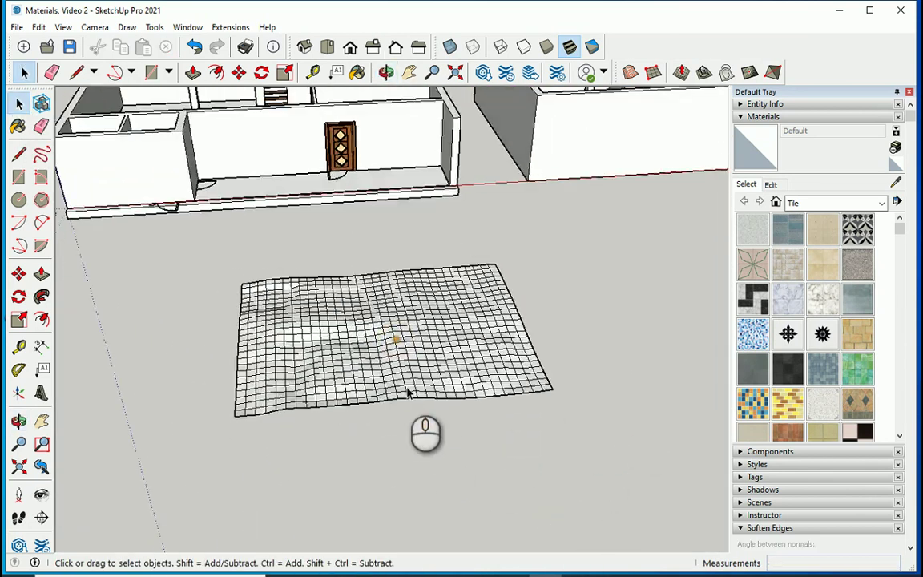
middle_click_drag(404, 383, 433, 379)
scroll(445, 375, "up", 2)
scroll(439, 375, "down", 3)
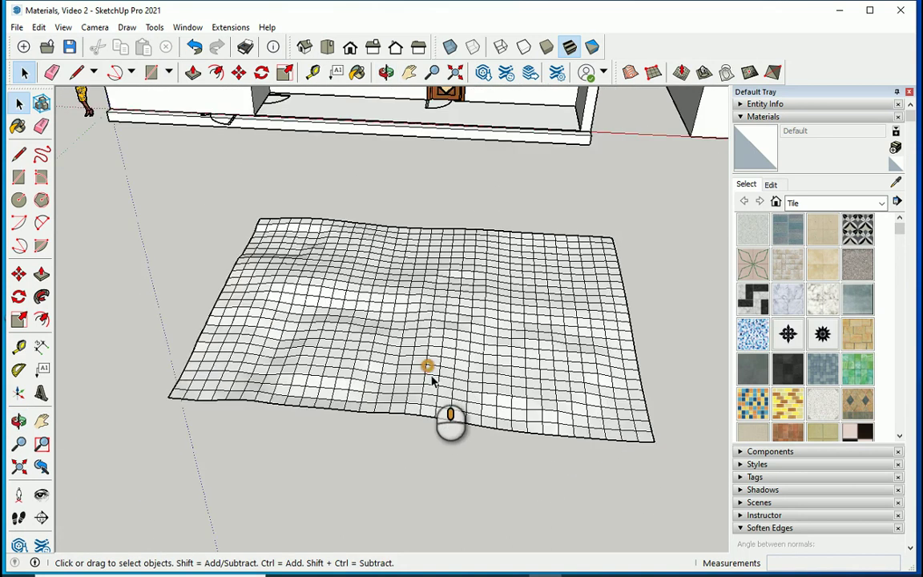
left_click_drag(682, 191, 333, 505)
right_click(403, 295)
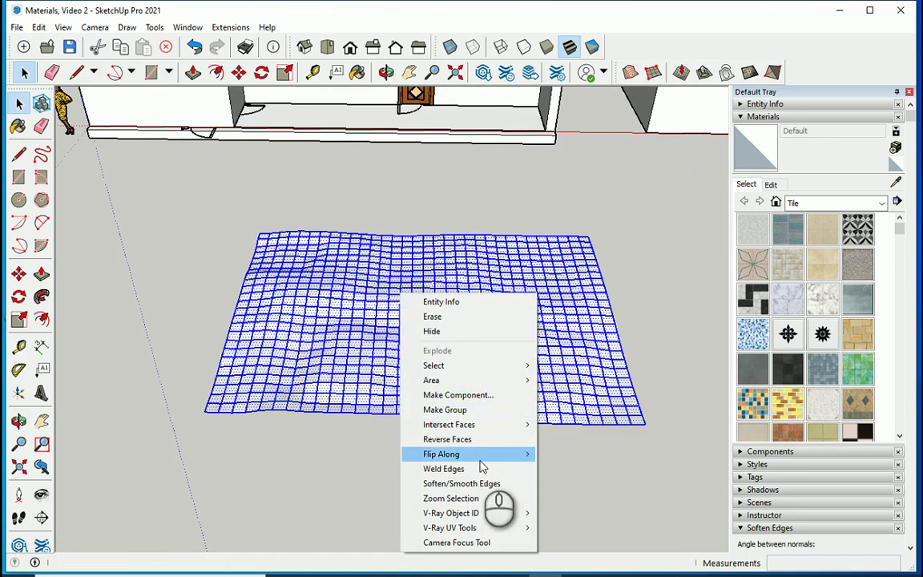
left_click(476, 484)
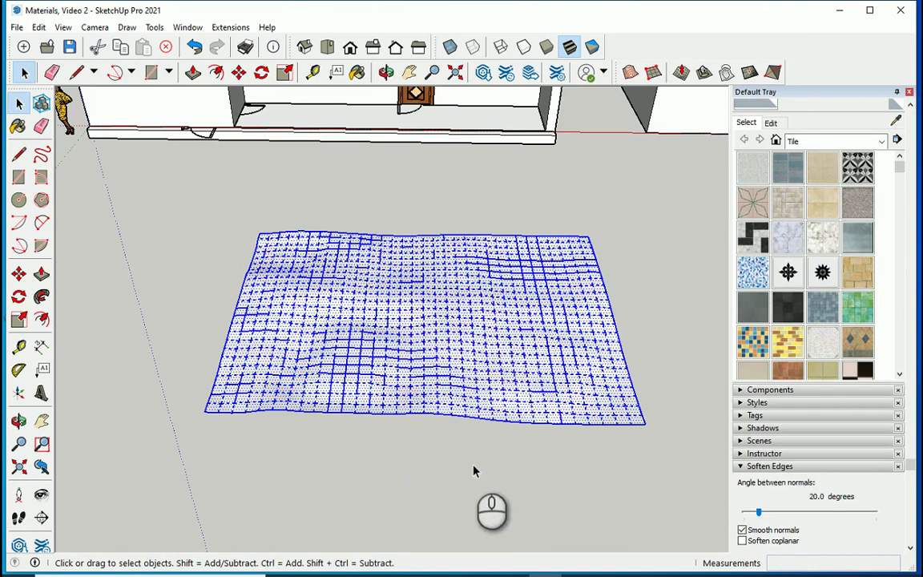
left_click(556, 464)
middle_click_drag(556, 463, 641, 321)
Step: Select all of the smoothed wavy surface and make it a group
mouse_move(656, 192)
left_mouse_down()
mouse_move(272, 443)
mouse_move(134, 458)
left_mouse_up()
scroll(430, 283, "up", 2)
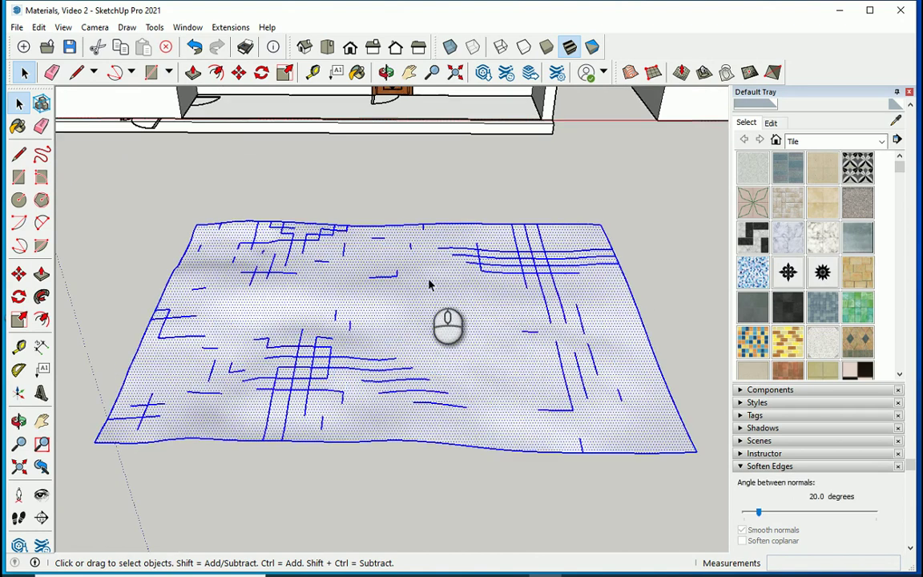
right_click(427, 294)
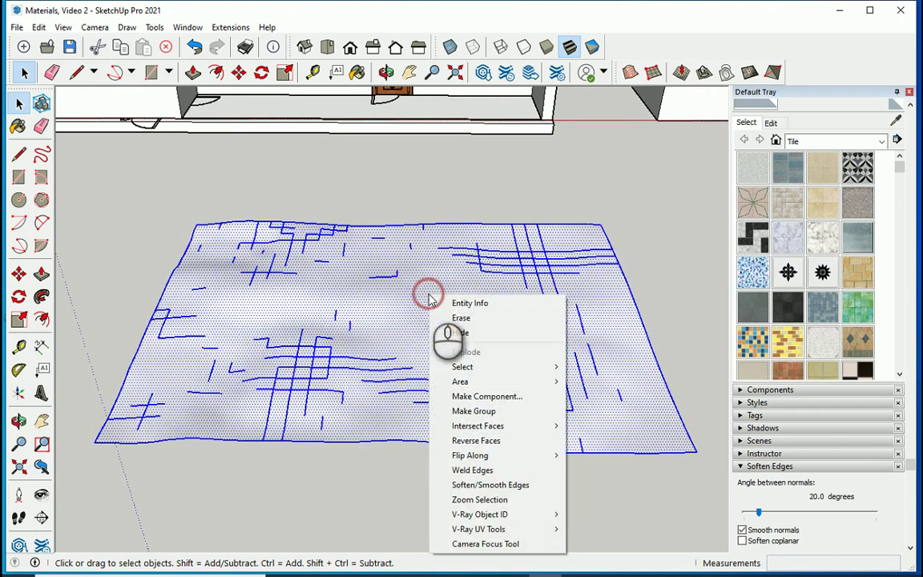
left_click(486, 413)
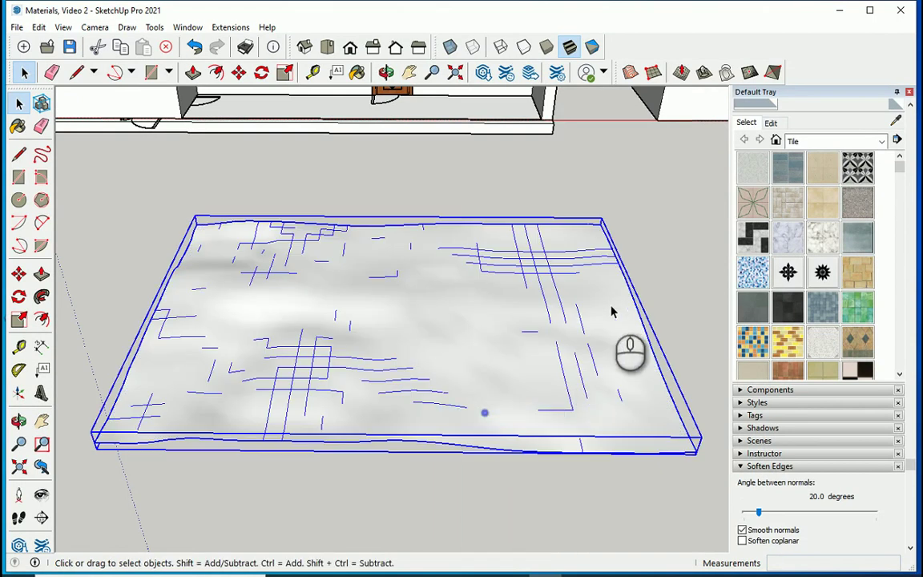
left_click(654, 258)
middle_click_drag(655, 258, 704, 214)
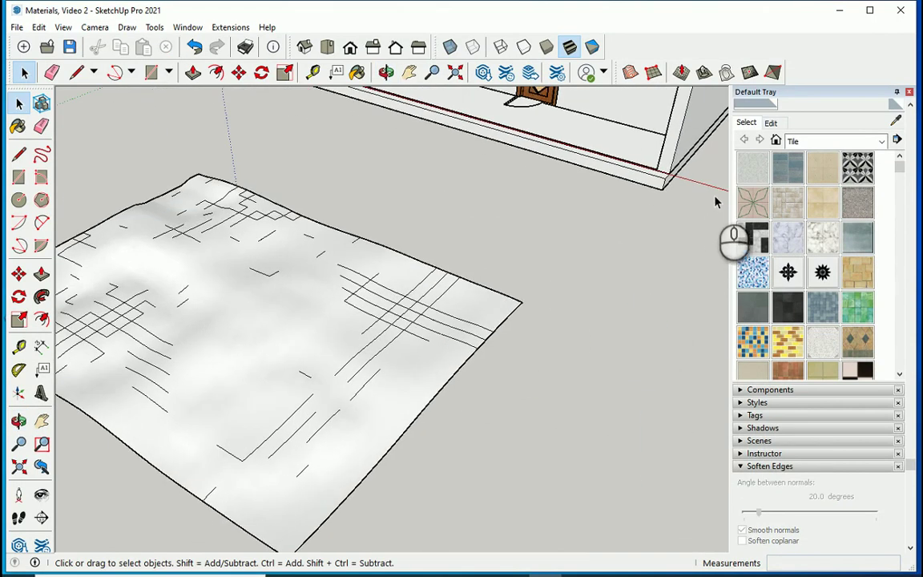
Step: Turn off the display of edges in the model's style so the leftover grid lines are not drawn
scroll(788, 232, "up", 2)
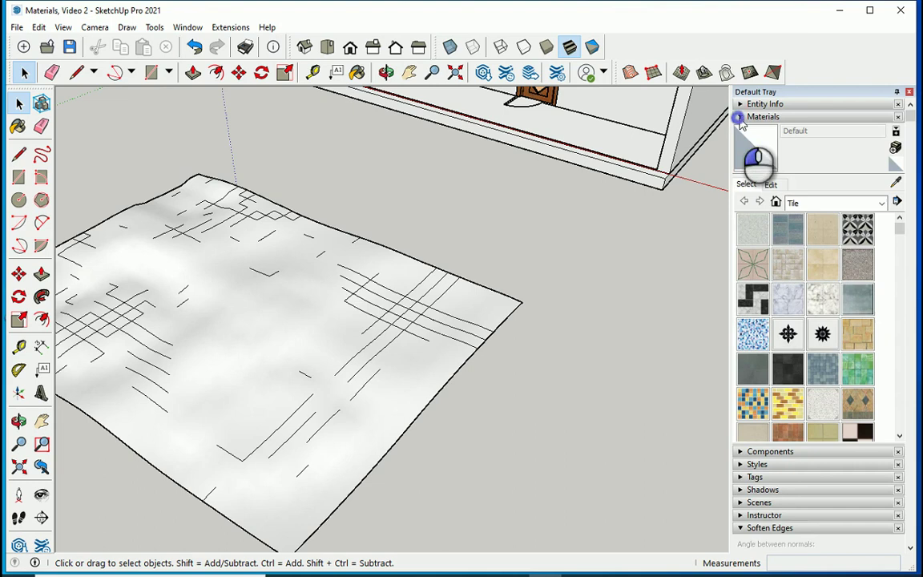
left_click(742, 118)
left_click(741, 142)
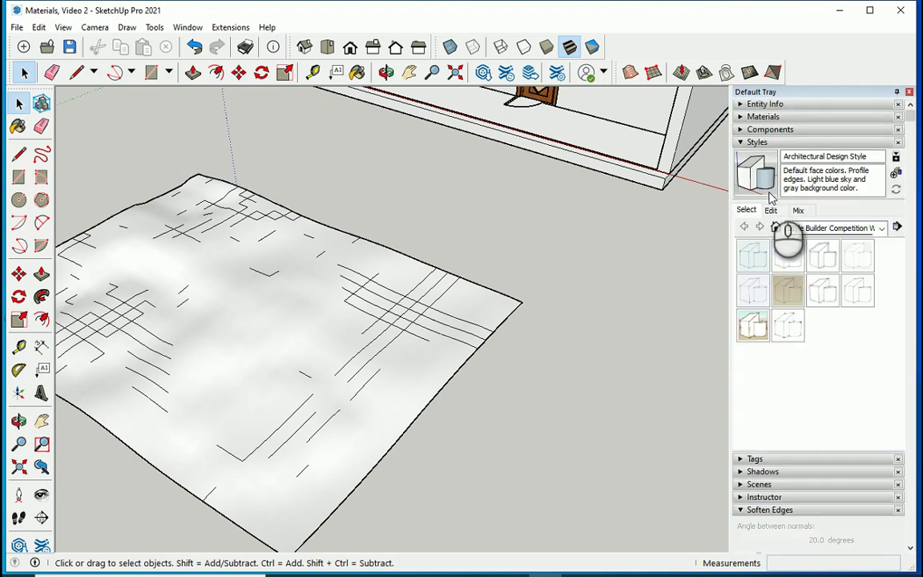
left_click(771, 210)
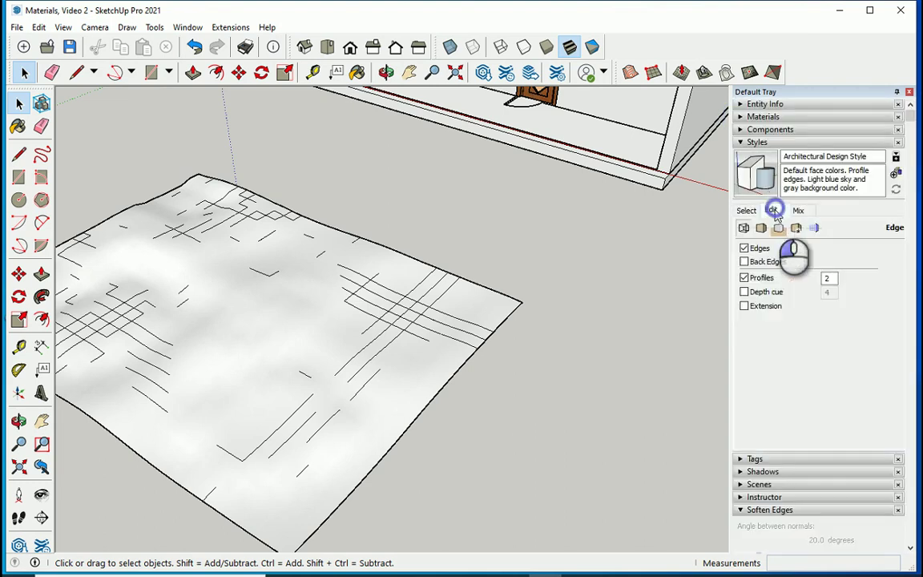
left_click(744, 248)
mouse_move(395, 319)
middle_mouse_down()
mouse_move(426, 375)
mouse_move(392, 274)
mouse_move(365, 401)
middle_mouse_up()
scroll(285, 319, "up", 2)
middle_click_drag(285, 320, 477, 351)
scroll(477, 351, "up", 1)
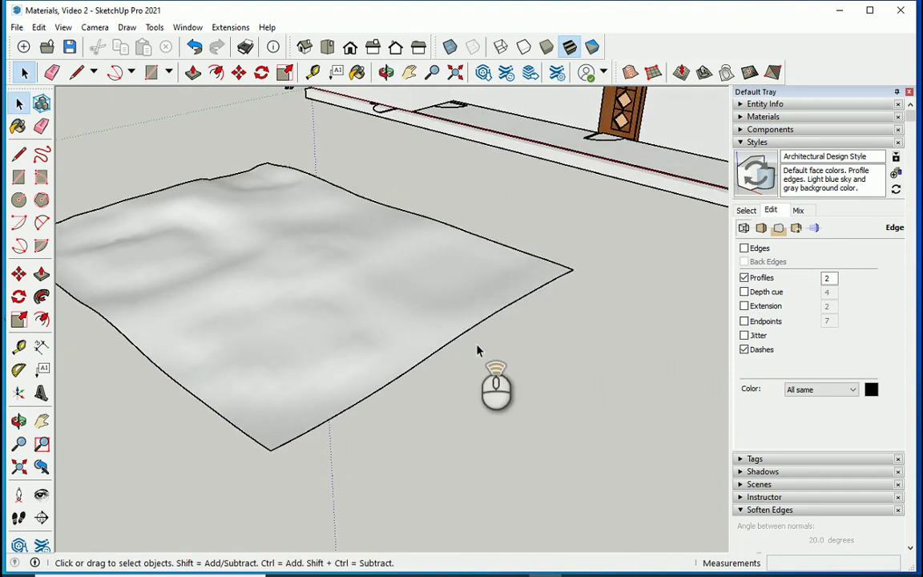
Step: Display hidden objects and unhide the basin group around the wavy surface
scroll(531, 357, "down", 4)
scroll(410, 338, "up", 1)
left_click(63, 27)
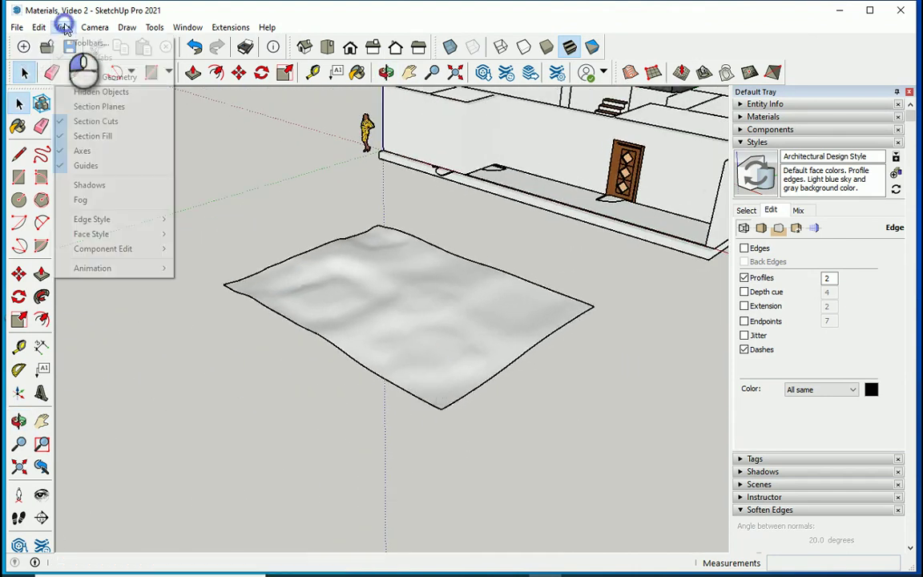
left_click(81, 97)
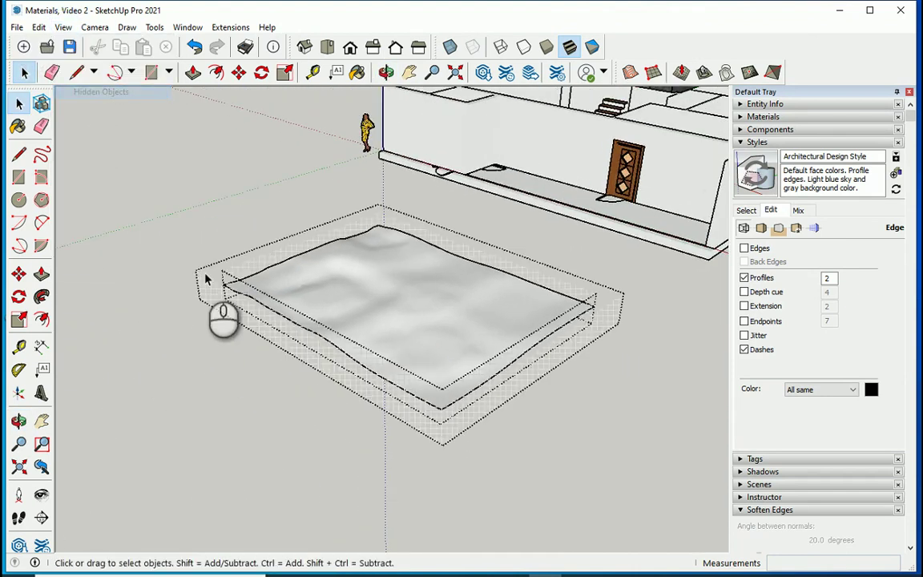
left_click(214, 278)
right_click(212, 277)
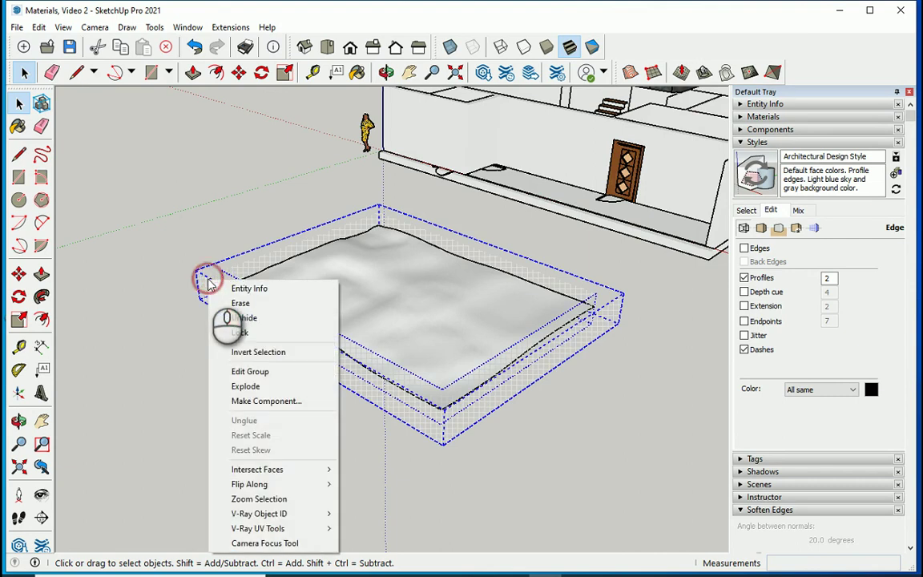
left_click(269, 318)
left_click(278, 401)
middle_click_drag(278, 401, 518, 386)
scroll(518, 386, "up", 3)
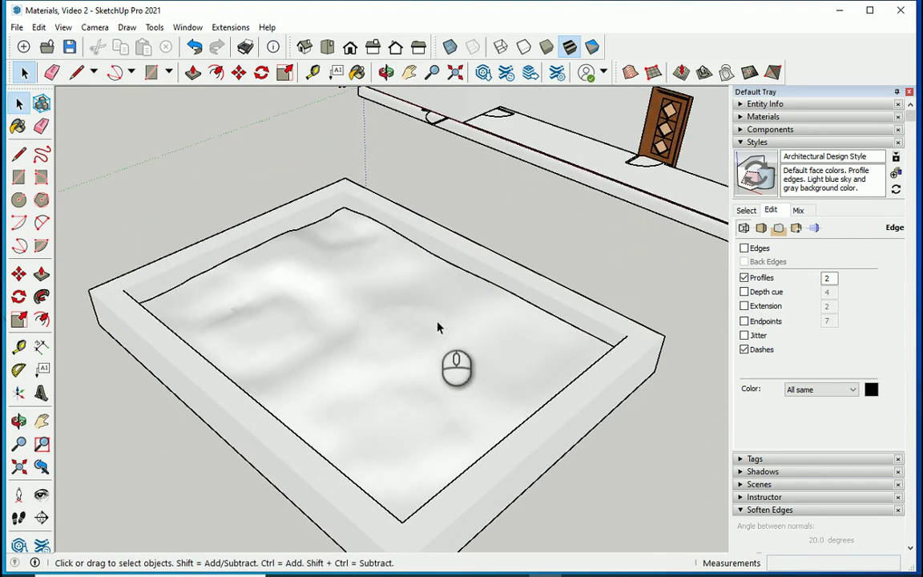
Step: Hide the wavy surface group and turn off the display of hidden objects
left_click(429, 320)
key("ctrl+z")
right_click(412, 310)
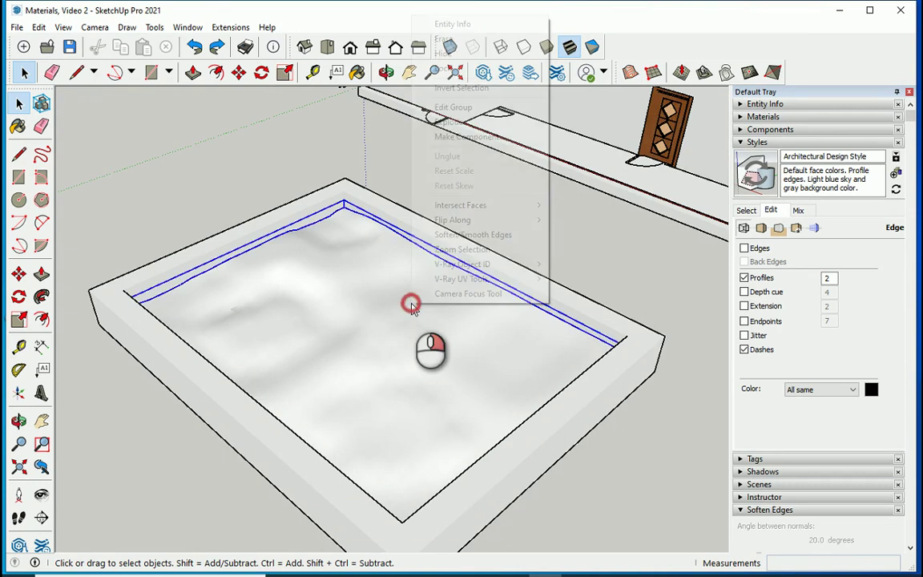
left_click(469, 53)
mouse_move(448, 201)
middle_mouse_down()
mouse_move(472, 257)
mouse_move(396, 312)
middle_mouse_up()
left_click(63, 27)
left_click(80, 93)
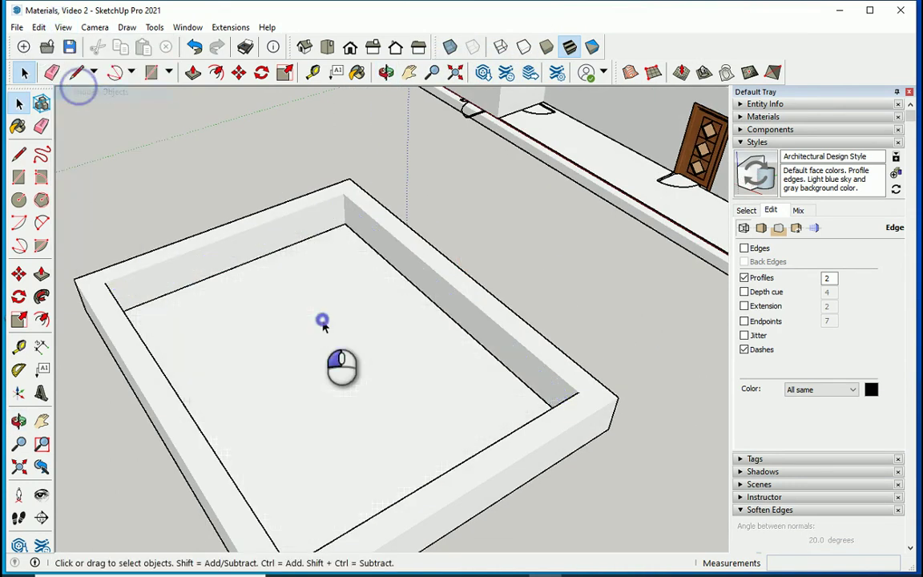
Step: Open the basin group for editing, paint its floor with the Mosaic Hexagonal Tile material, and leave the group
double_click(325, 328)
left_click(385, 333)
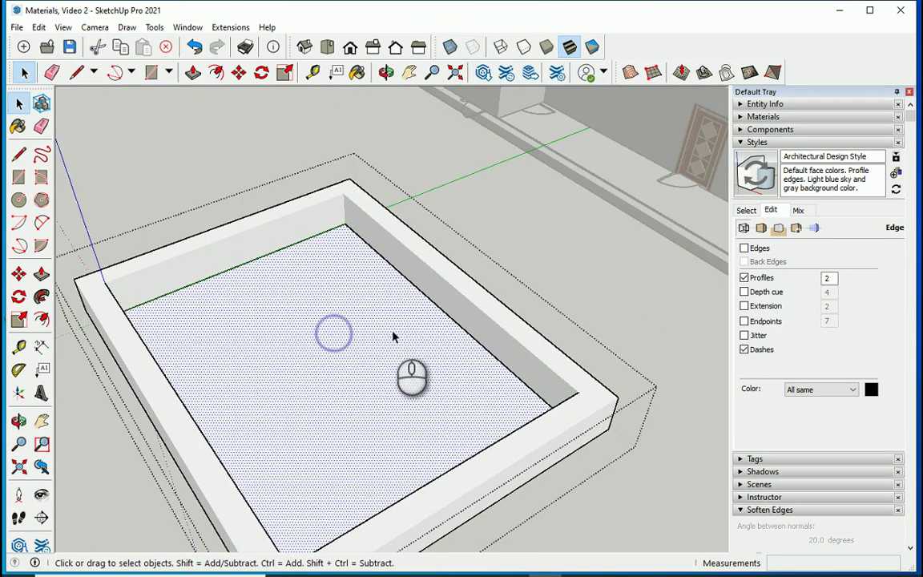
left_click(745, 142)
left_click(763, 117)
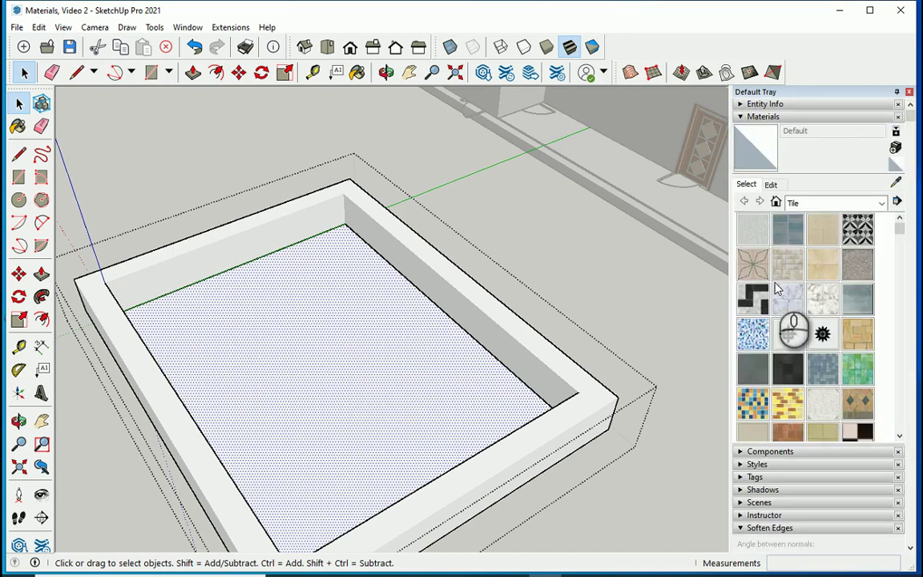
left_click(753, 337)
left_click(320, 317)
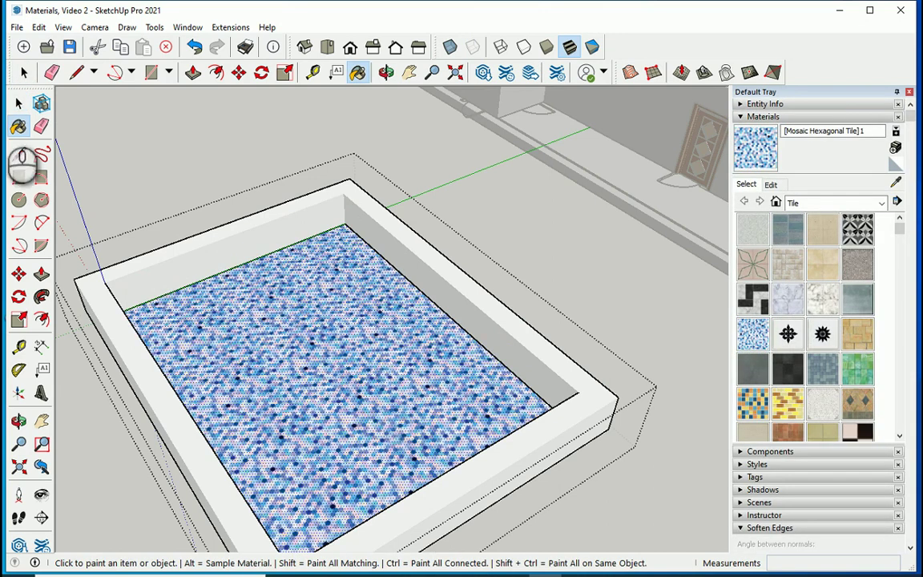
left_click(771, 184)
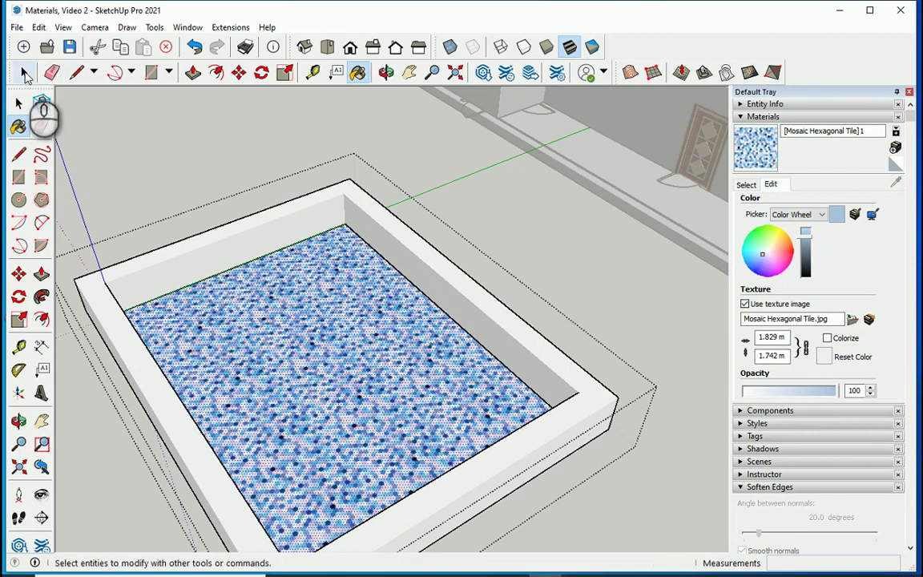
left_click(24, 74)
left_click(249, 147)
Step: Display hidden objects again and unhide the wavy surface group inside the basin
middle_click_drag(311, 269, 352, 280)
left_click(63, 27)
left_click(100, 90)
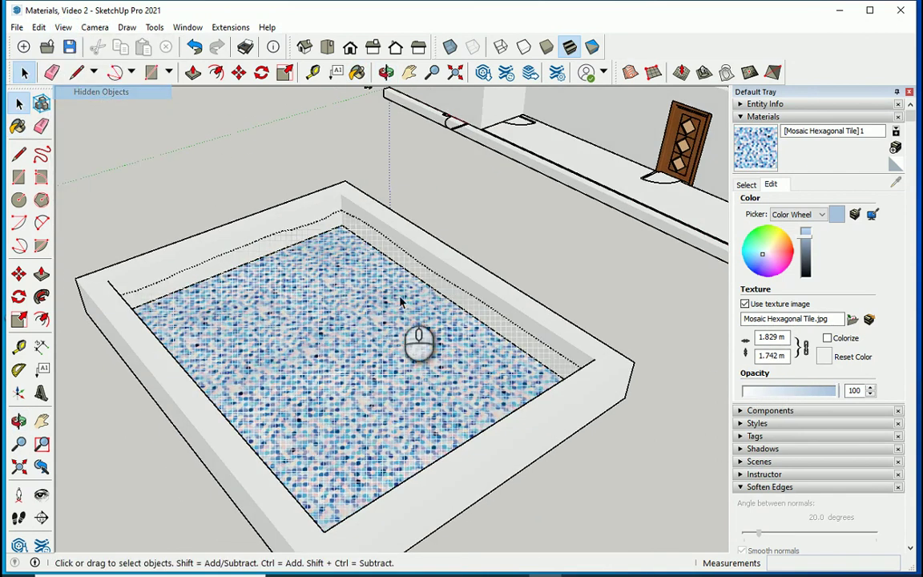
left_click(358, 234)
right_click(358, 232)
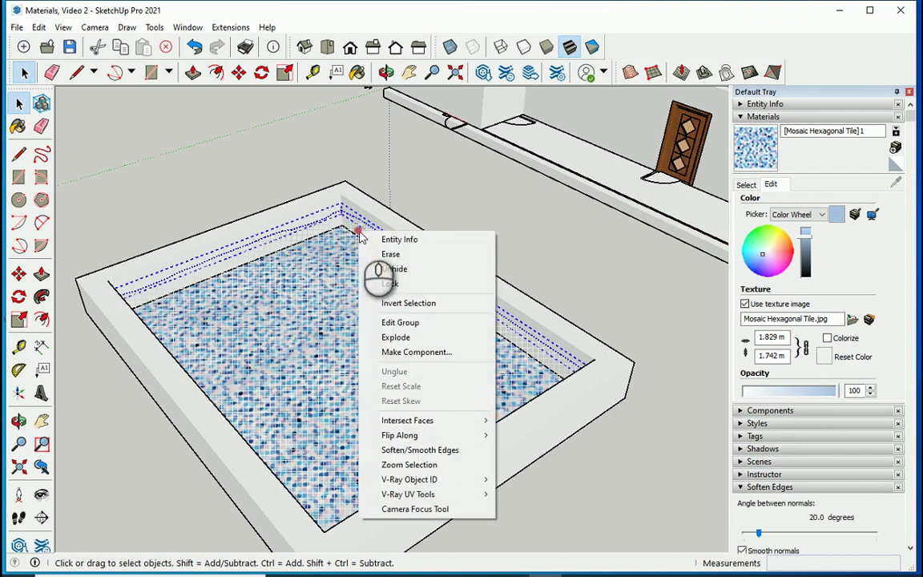
left_click(377, 268)
middle_click_drag(346, 241, 383, 257)
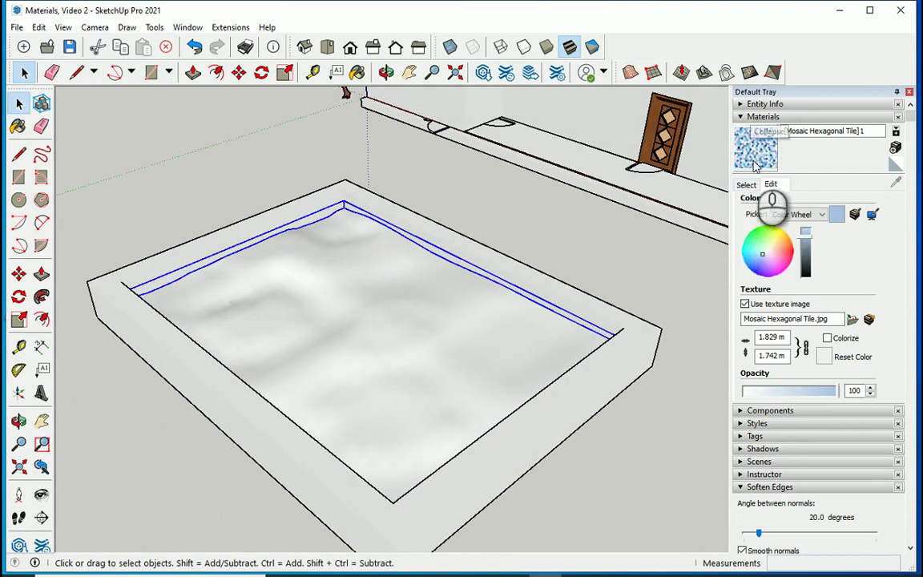
Step: Paint the wavy surface group with Water Pool Light from the Water collection and open that material's properties
left_click(746, 185)
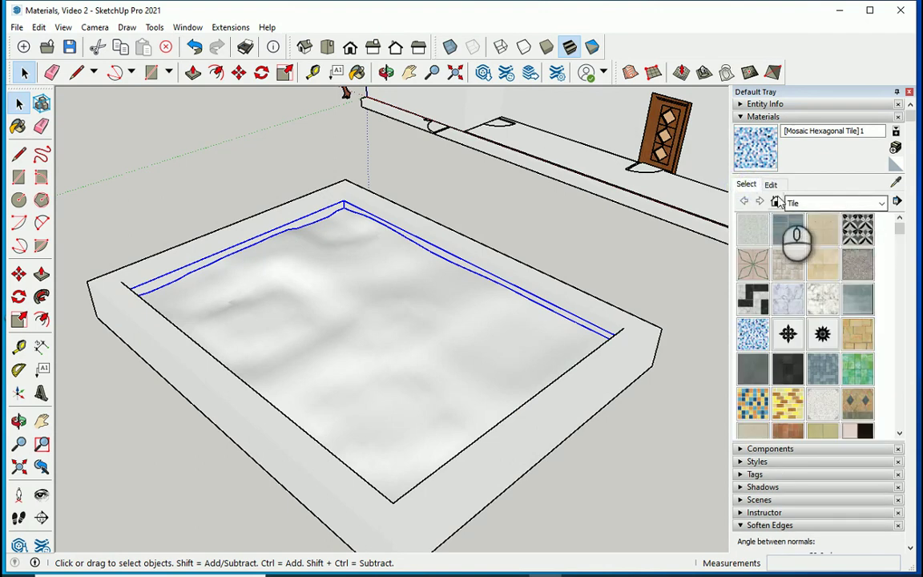
left_click(881, 203)
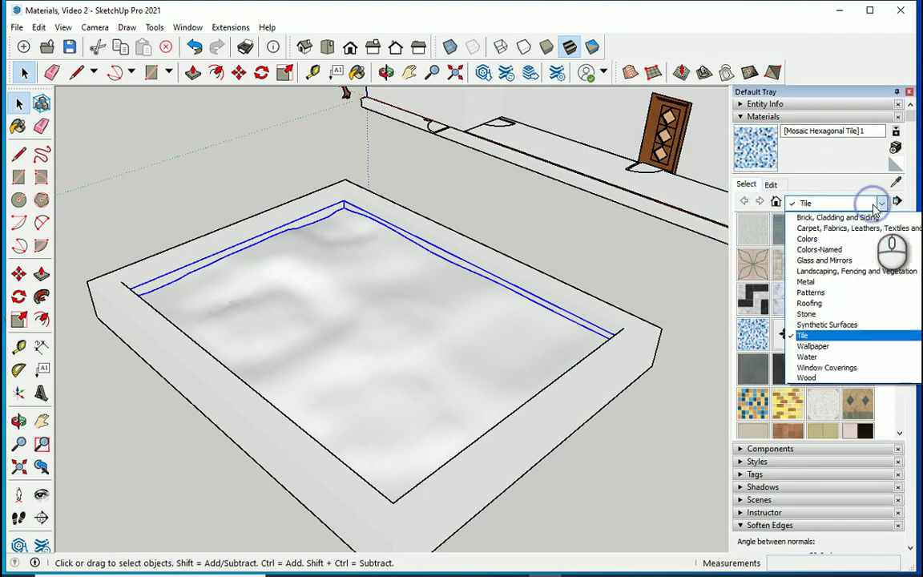
left_click(860, 357)
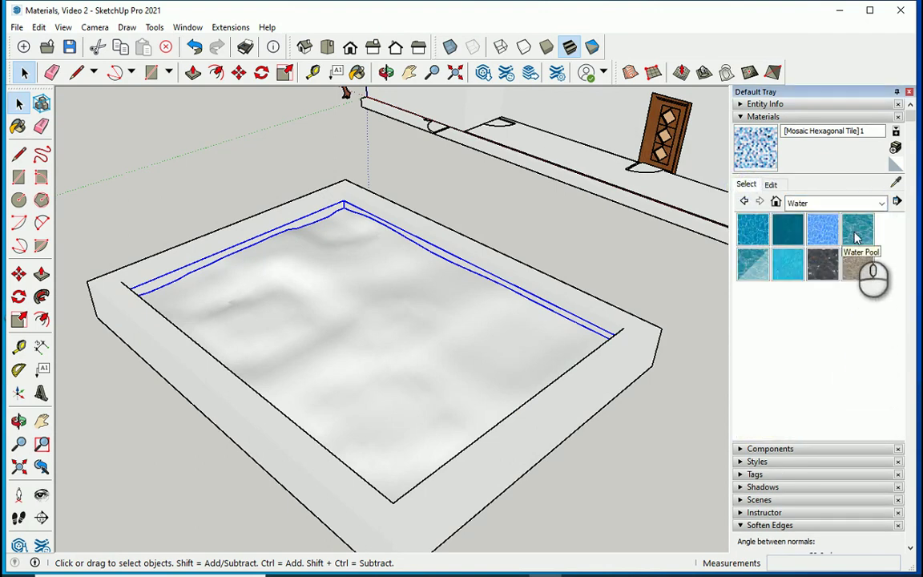
left_click(758, 267)
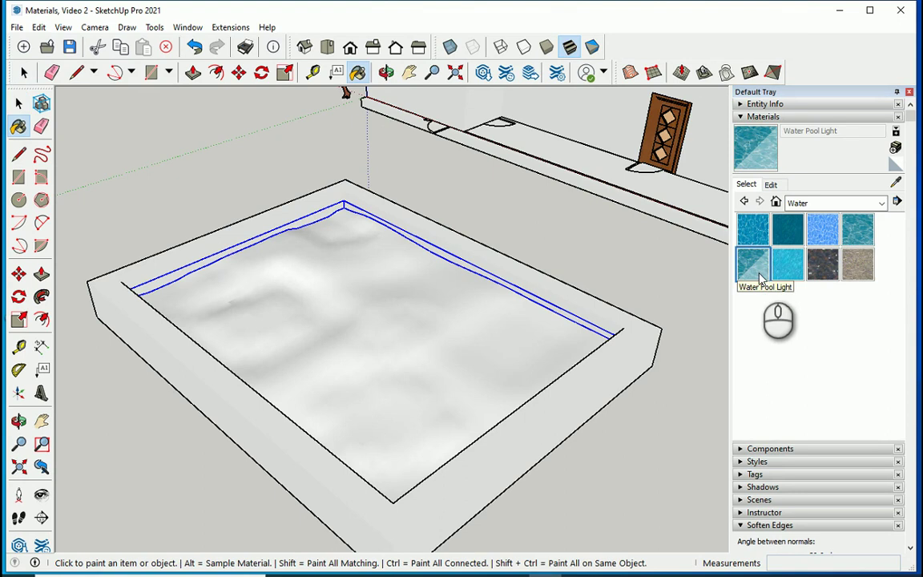
left_click(432, 287)
left_click(771, 185)
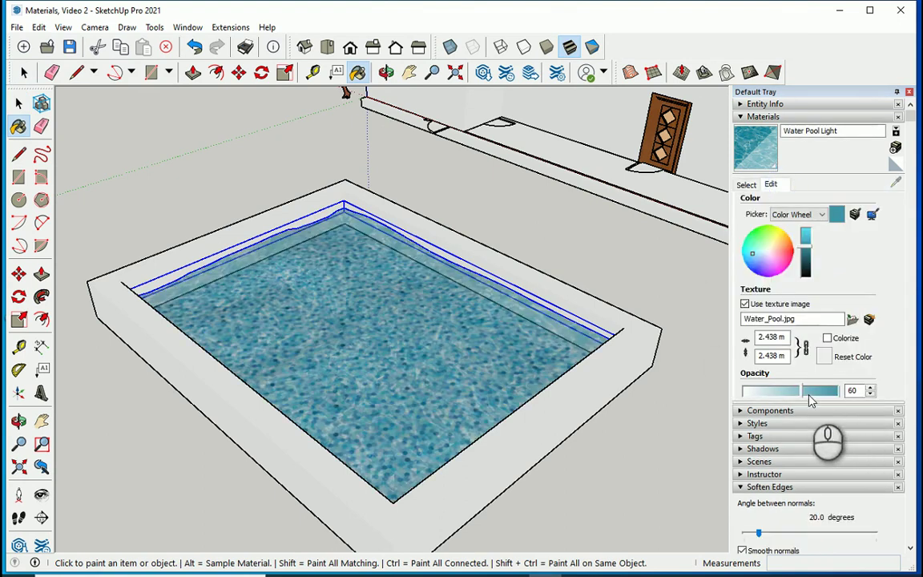
Step: Paint the wavy surface group with the Water Pool material and open that material's properties
left_click(746, 184)
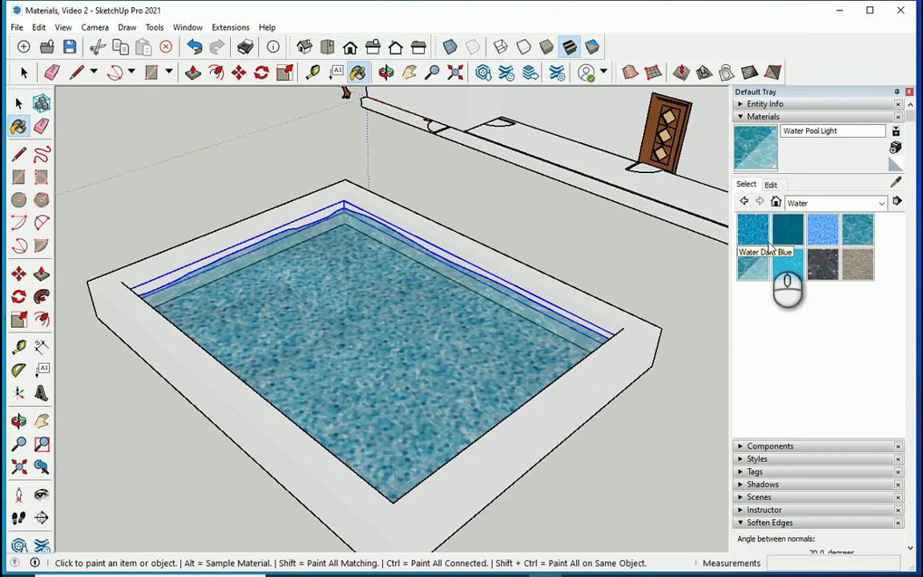
left_click(857, 225)
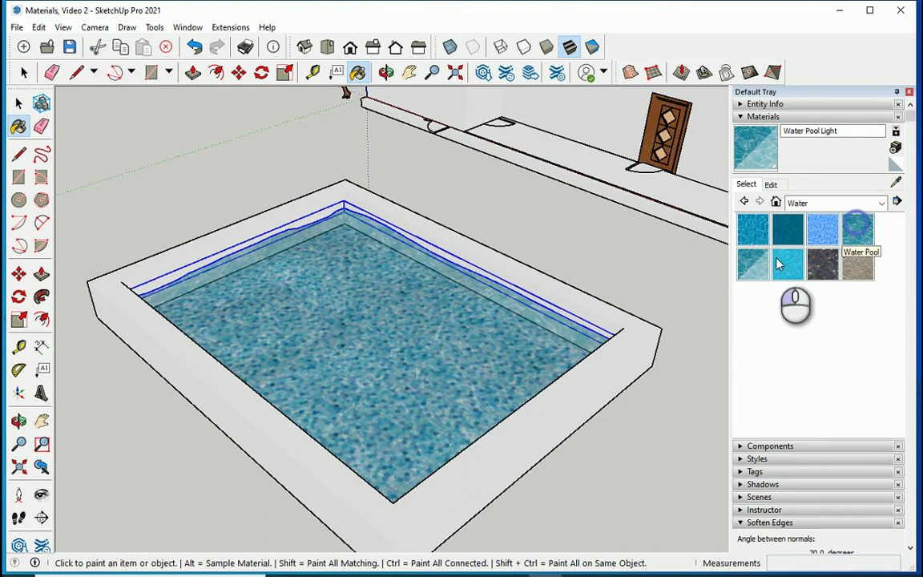
left_click(396, 276)
left_click(772, 185)
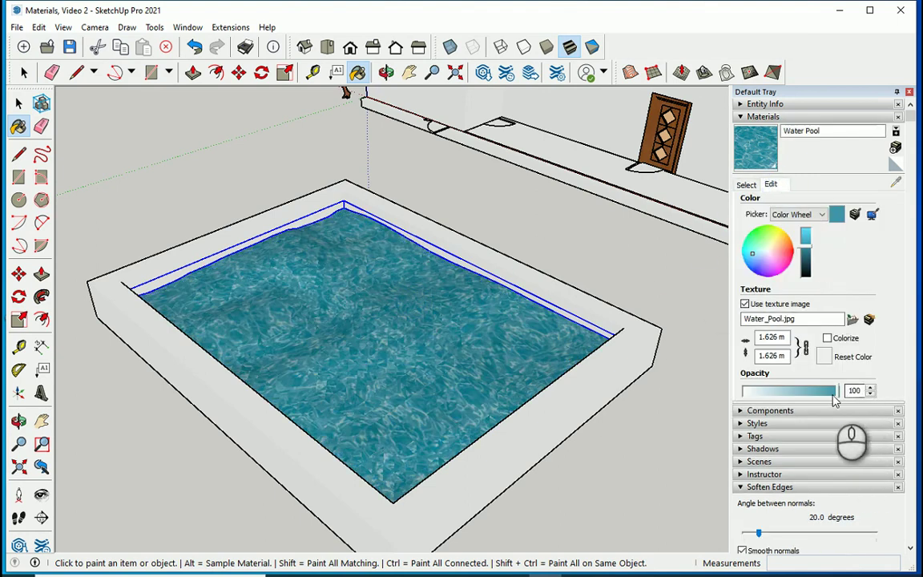
Step: Lower the opacity of the Water Pool material, and repaint the wavy surface group with Water Pool Light from the Water collection
left_click_drag(836, 398, 799, 395)
left_click(745, 185)
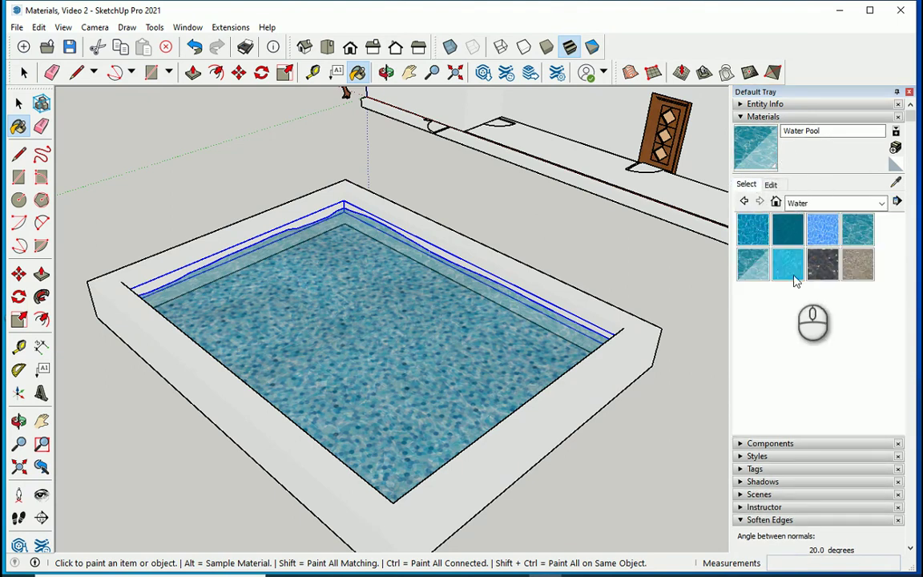
left_click(760, 267)
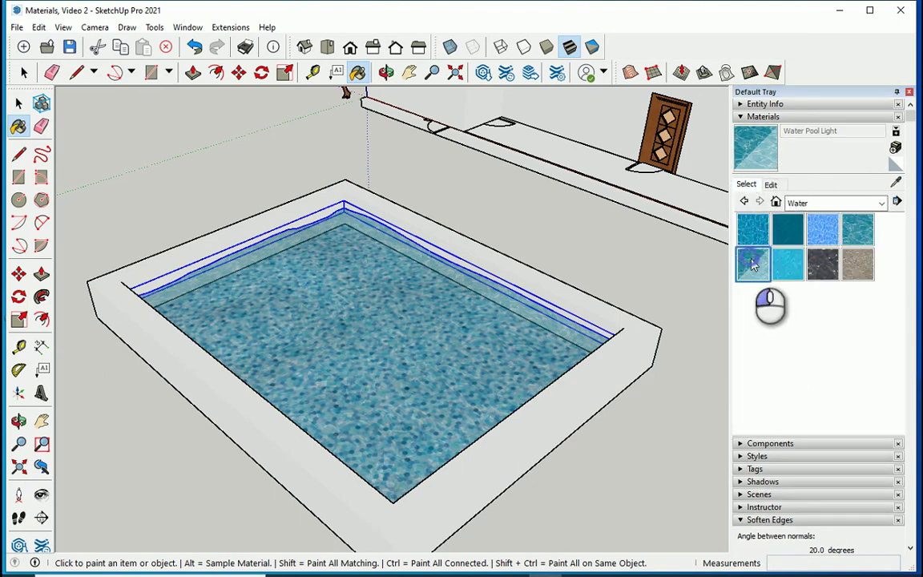
left_click(413, 309)
left_click(19, 103)
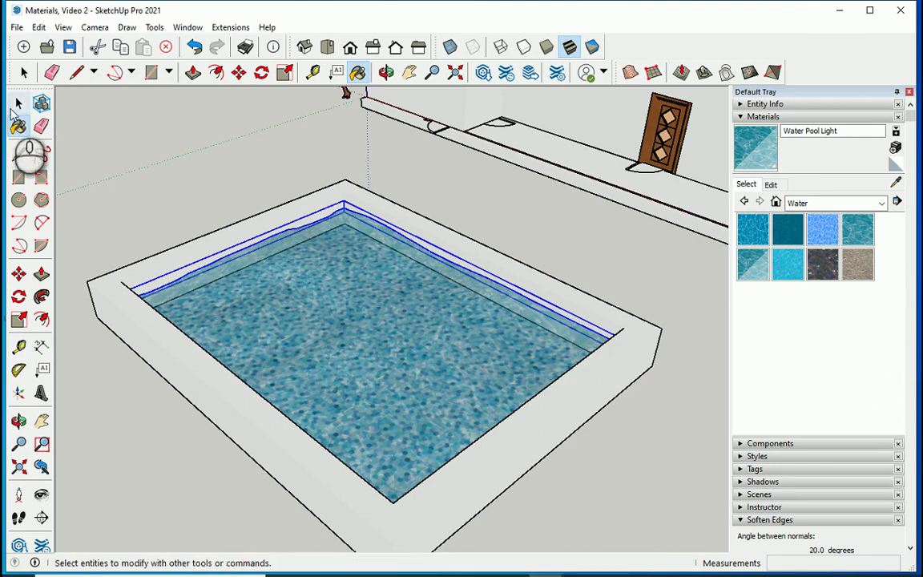
Step: Examine the pool's transparent wavy water surface and the mosaic floor beneath it from several angles and distances
middle_click_drag(568, 298, 488, 319)
scroll(80, 247, "up", 3)
scroll(270, 301, "up", 1)
scroll(355, 331, "down", 1)
scroll(491, 324, "up", 3)
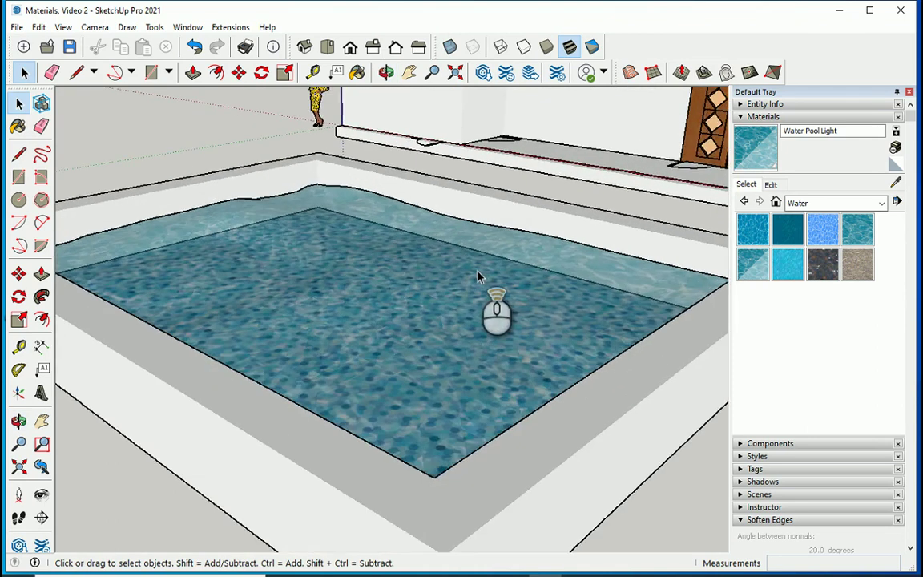
mouse_move(480, 274)
middle_mouse_down()
mouse_move(458, 342)
mouse_move(476, 299)
mouse_move(474, 236)
mouse_move(465, 267)
middle_mouse_up()
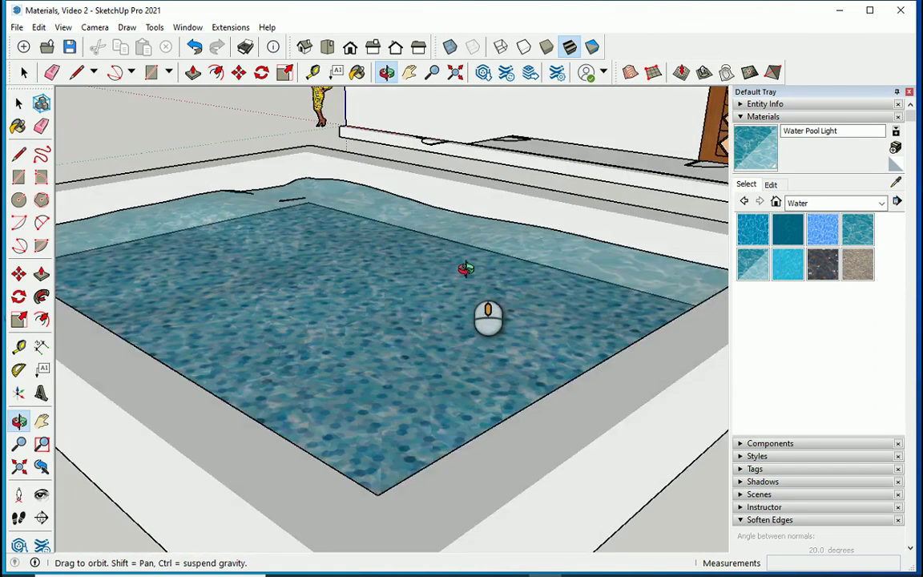
scroll(414, 320, "up", 2)
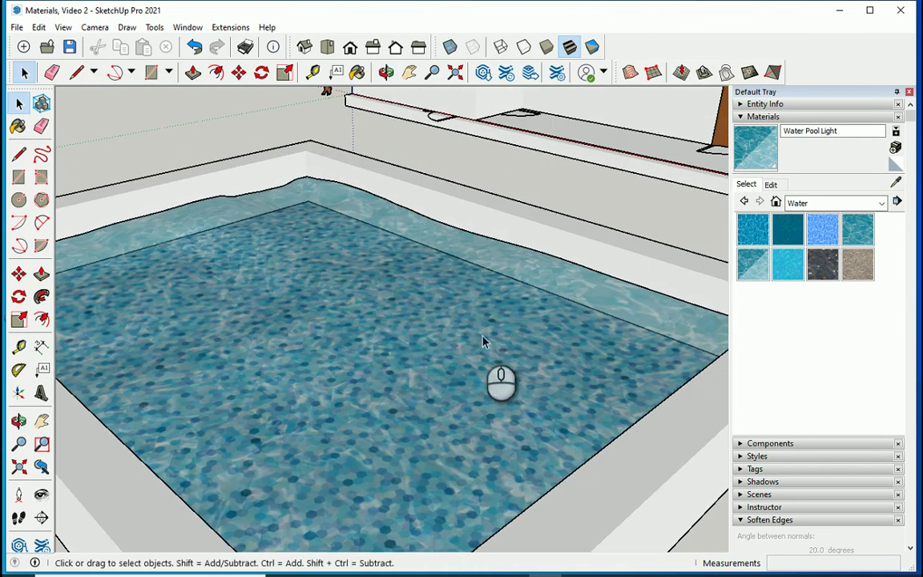
scroll(515, 288, "down", 4)
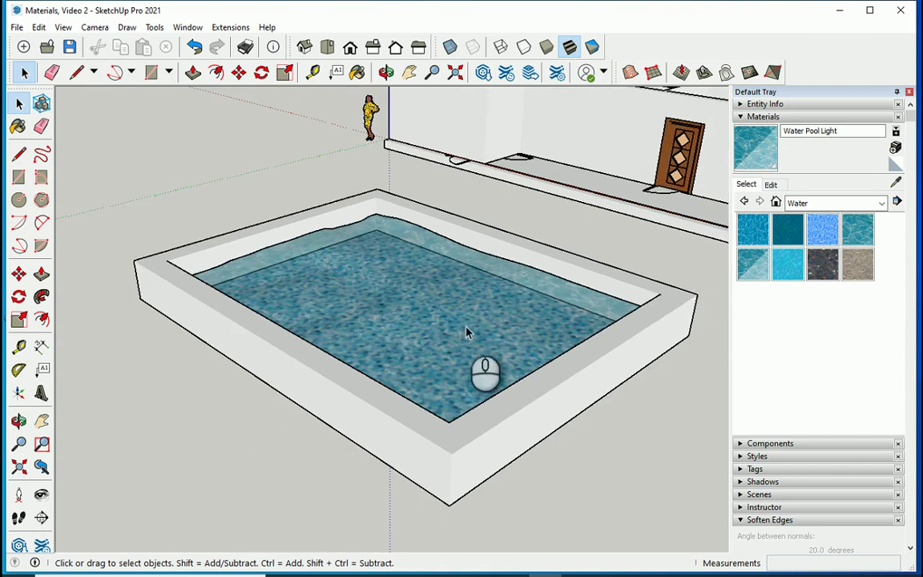
middle_click_drag(468, 334, 387, 260)
scroll(387, 250, "up", 2)
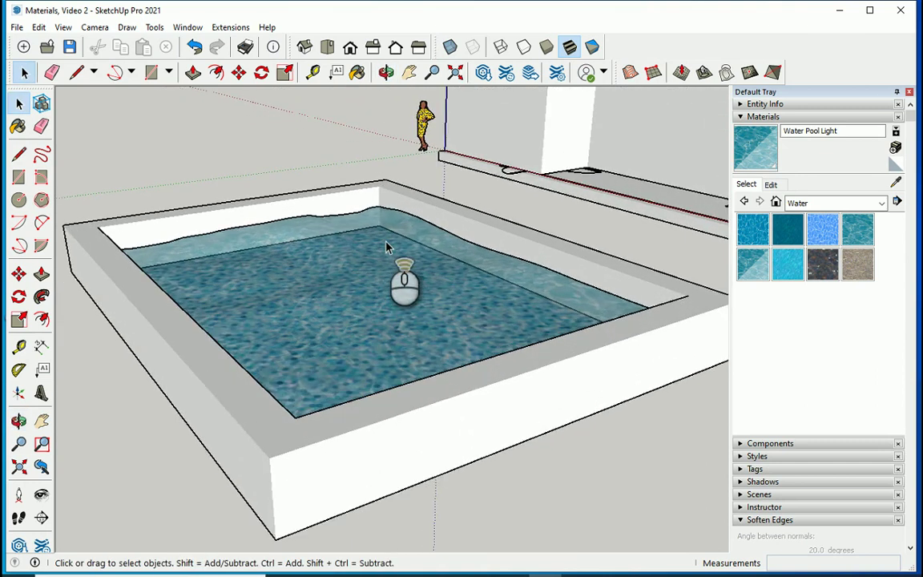